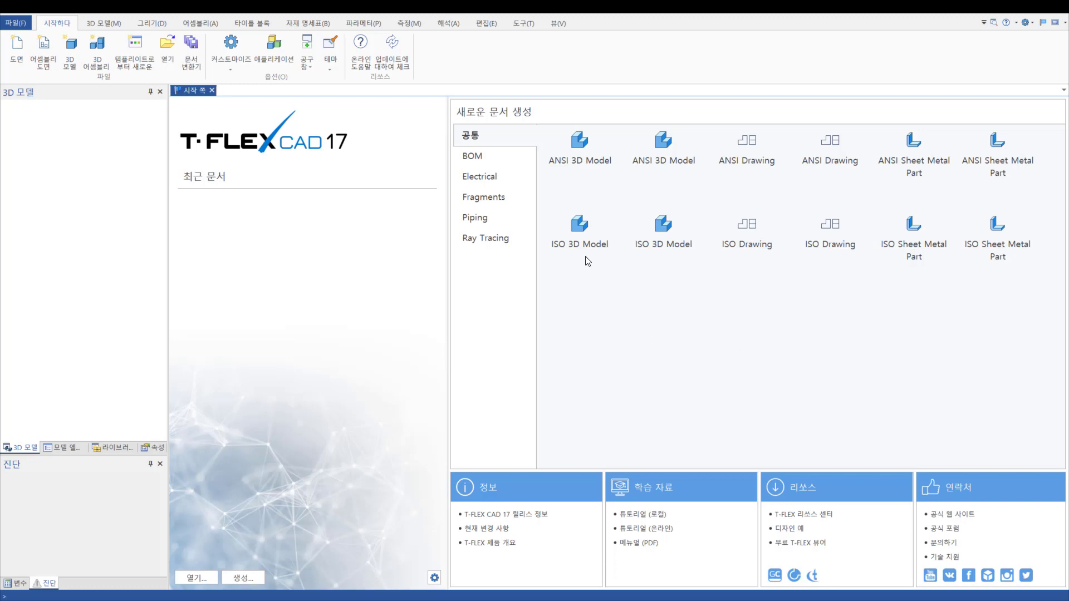
Step: Create a new document from the ISO 3D Model template
left_click(583, 226)
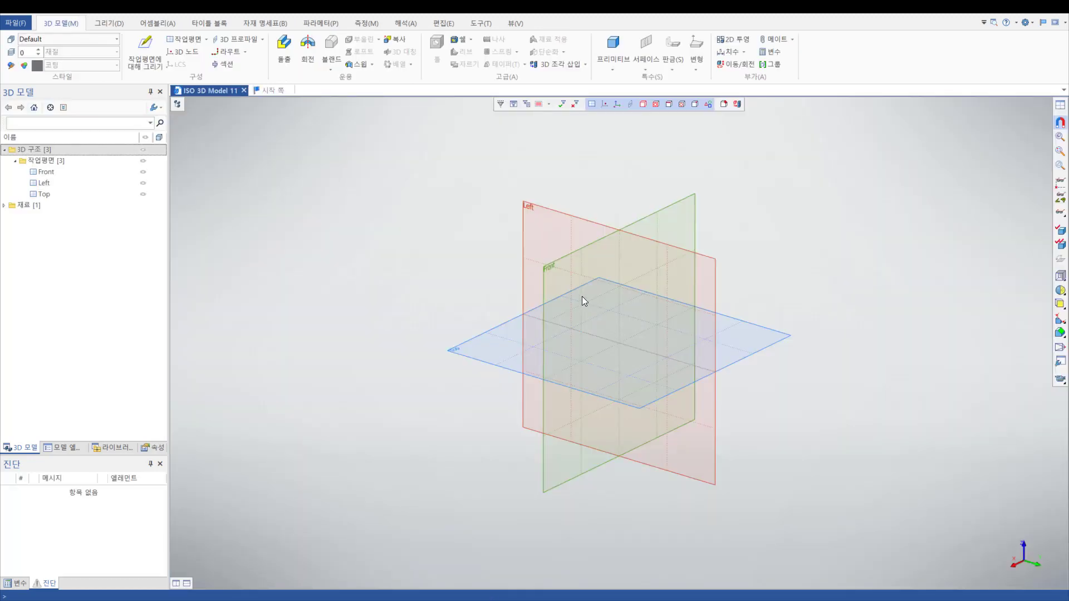
left_click(572, 255)
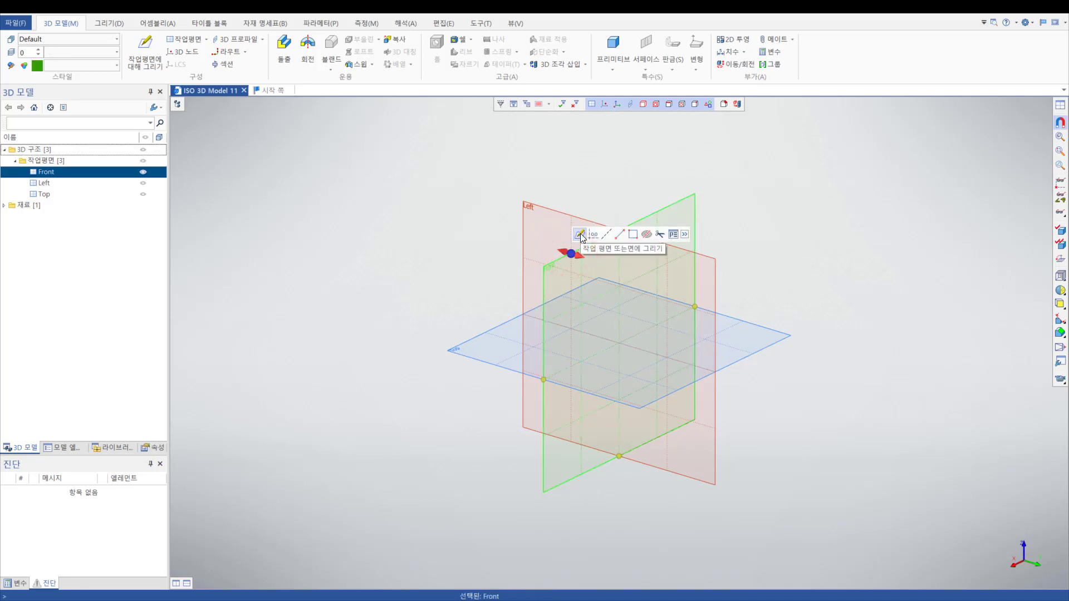
left_click(580, 235)
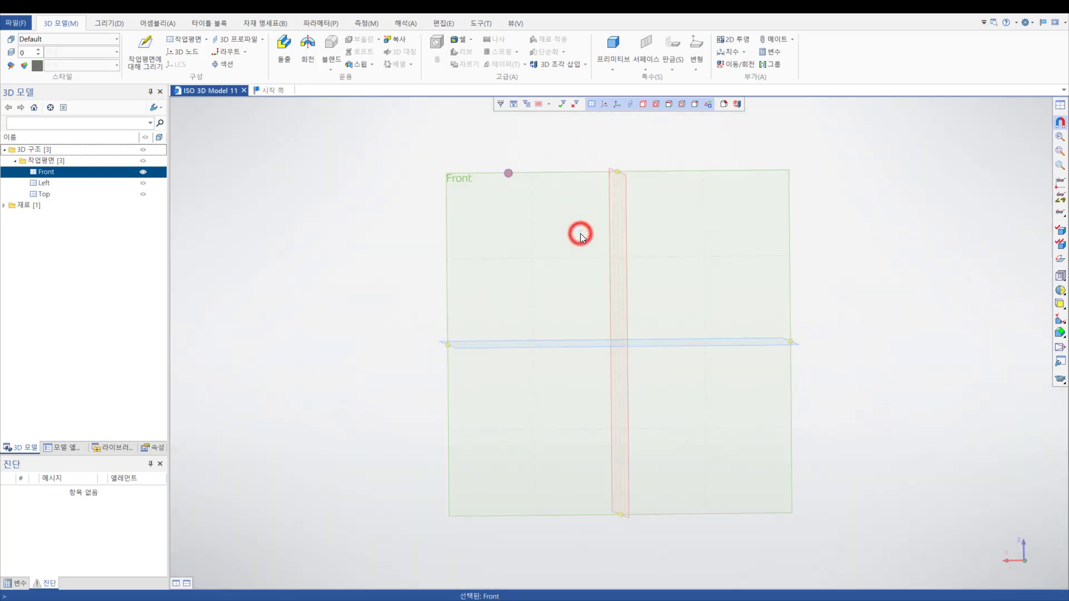
right_click(690, 251)
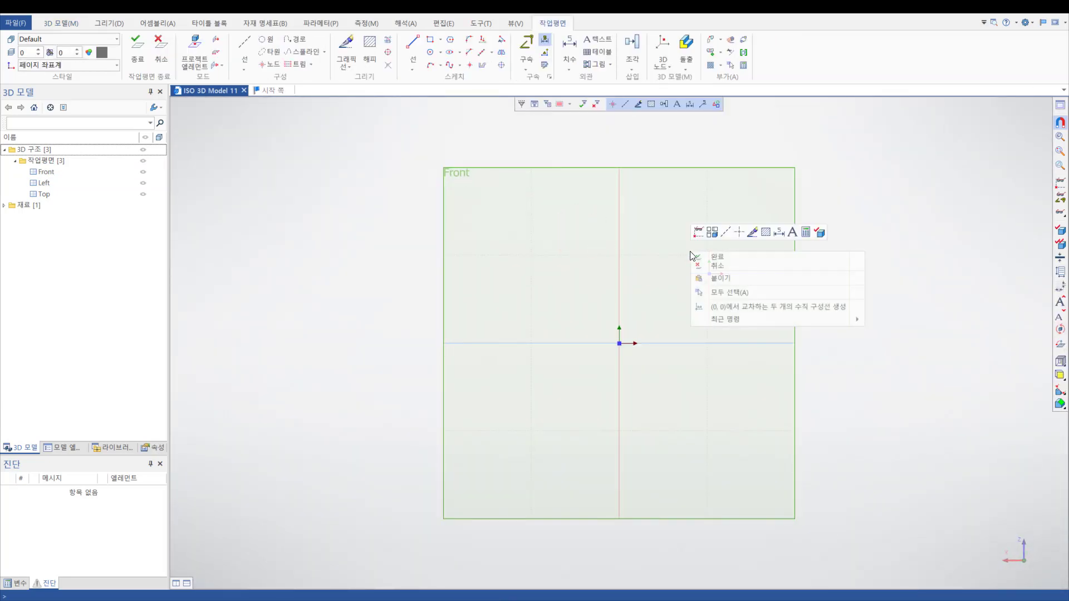
left_click(738, 232)
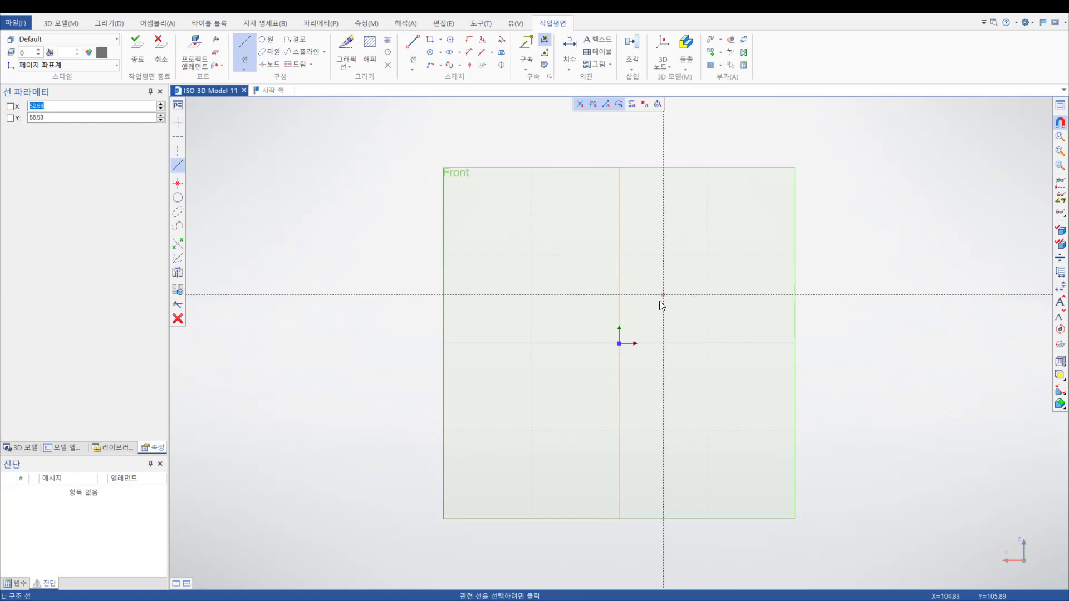
left_click(620, 343)
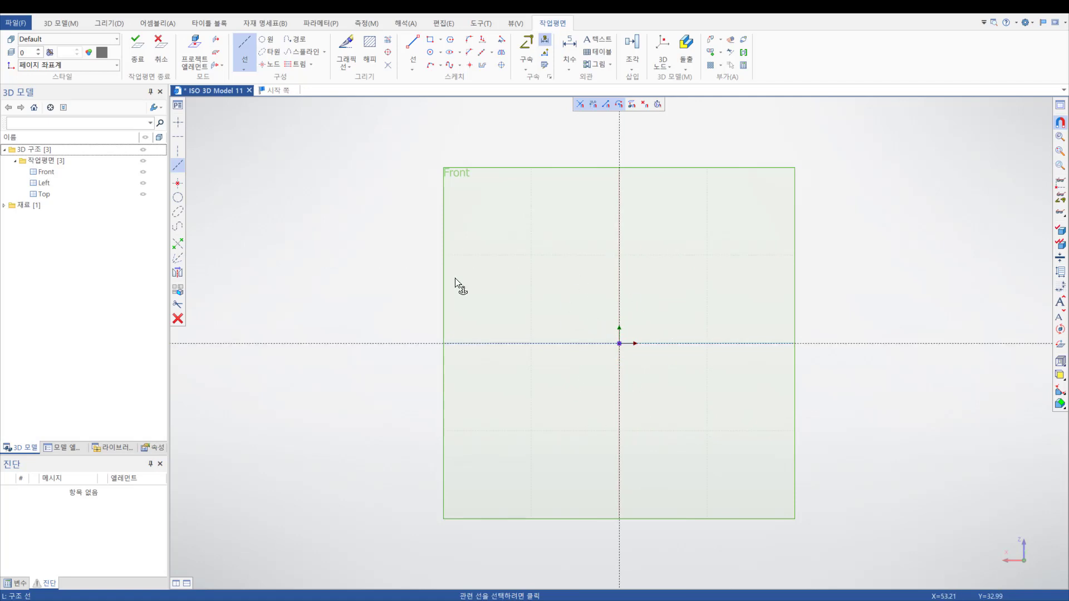
left_click(164, 49)
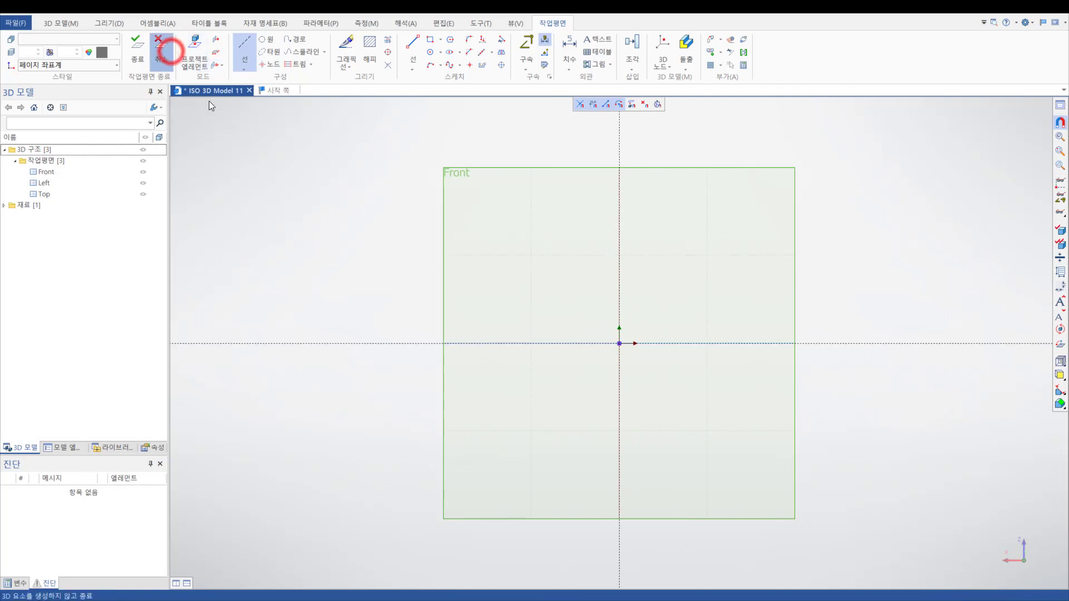
left_click(536, 341)
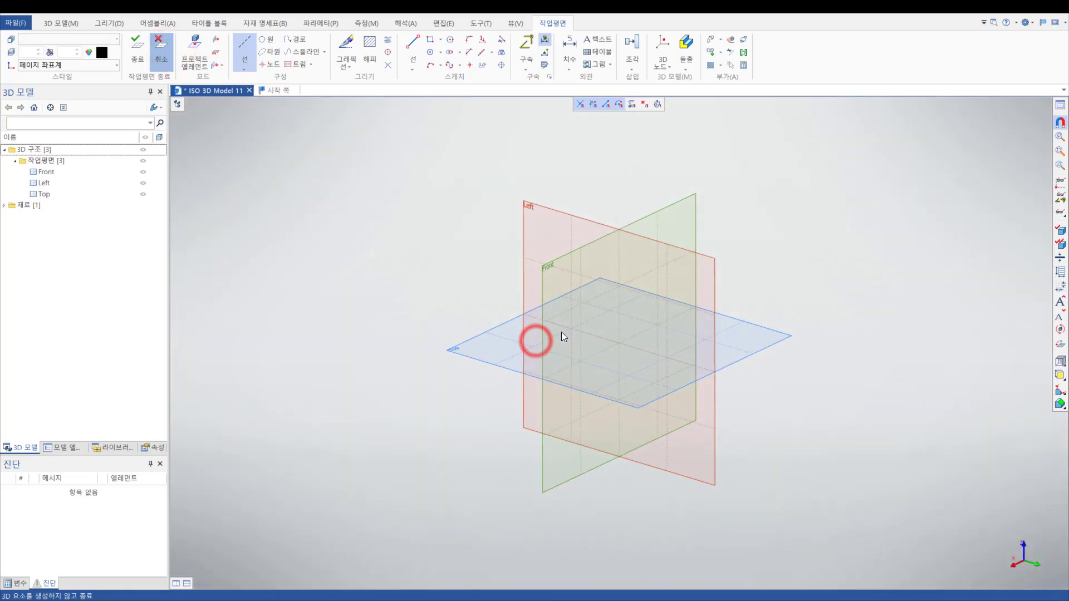
Step: Start a drawing on the Front workplane with two perpendicular construction lines crossing at (0, 0)
left_click(573, 252)
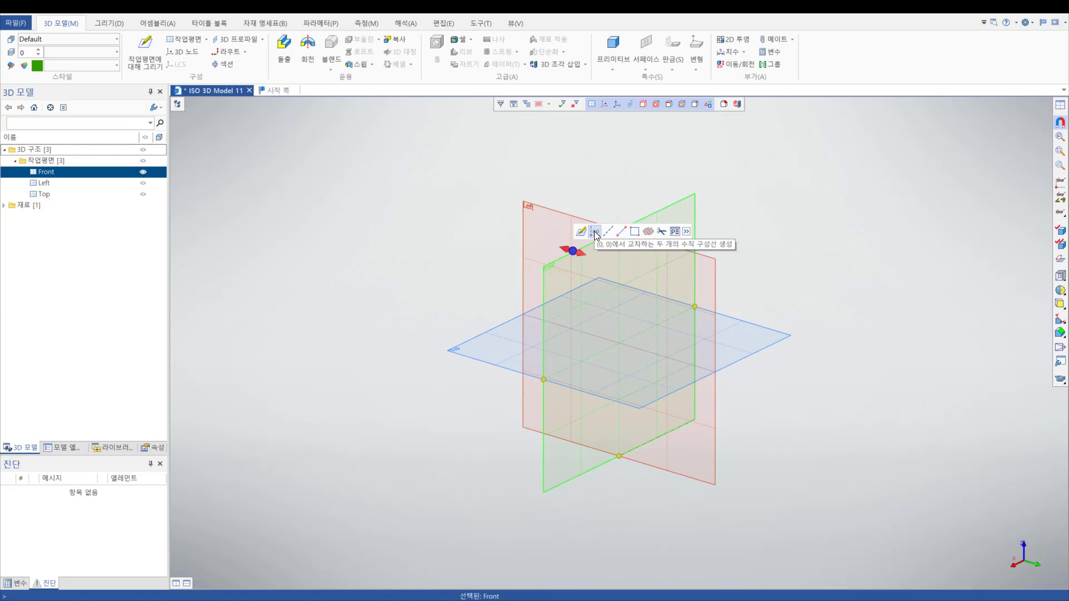
left_click(594, 232)
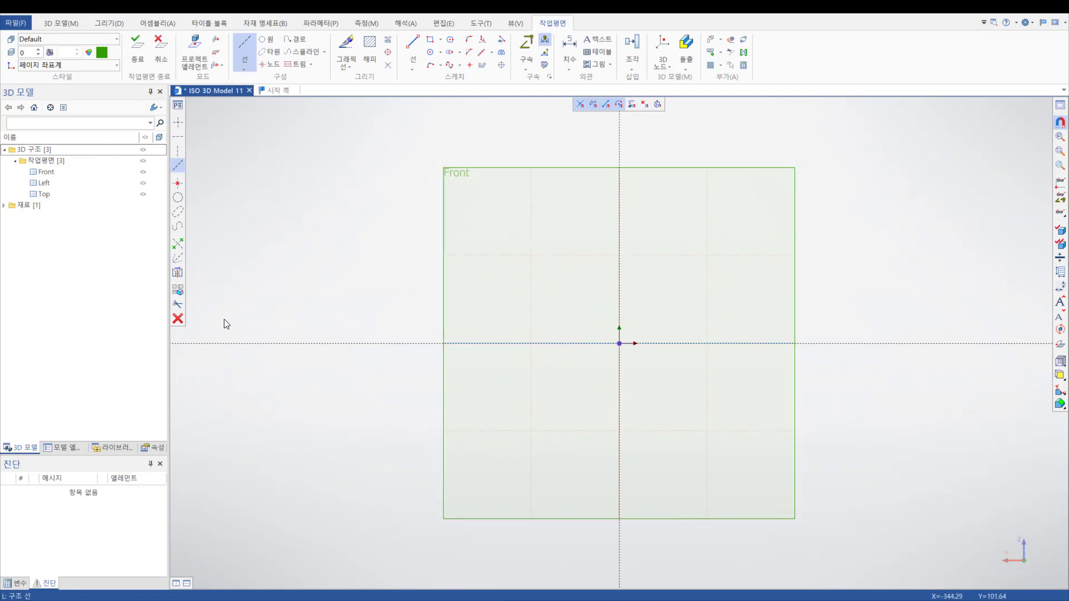
Step: Add a construction line parallel to the vertical axis, offset 14 mm to its left
left_click(248, 50)
left_click(619, 292)
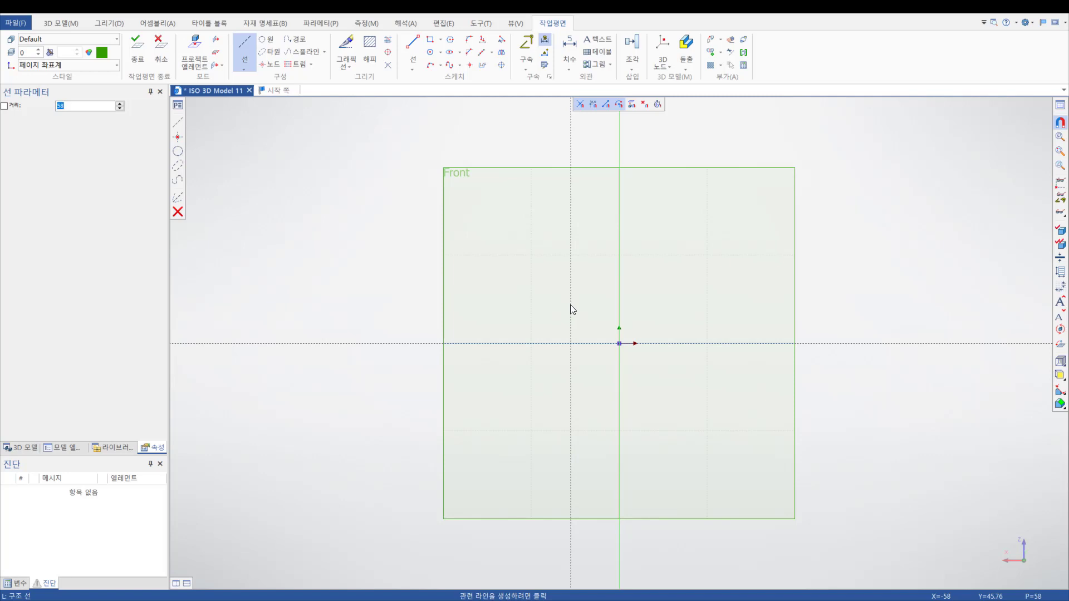
type("14")
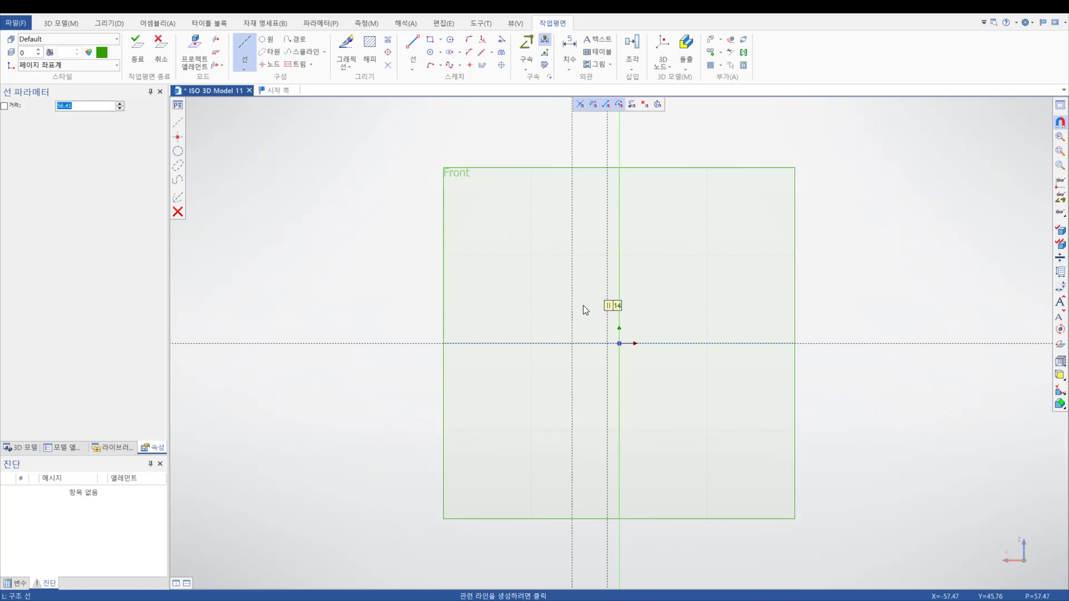
Step: Add a construction line left of the vertical axis at distance b/2, defining the new variable b as 38
scroll(613, 306, "up", 3)
scroll(615, 308, "up", 1)
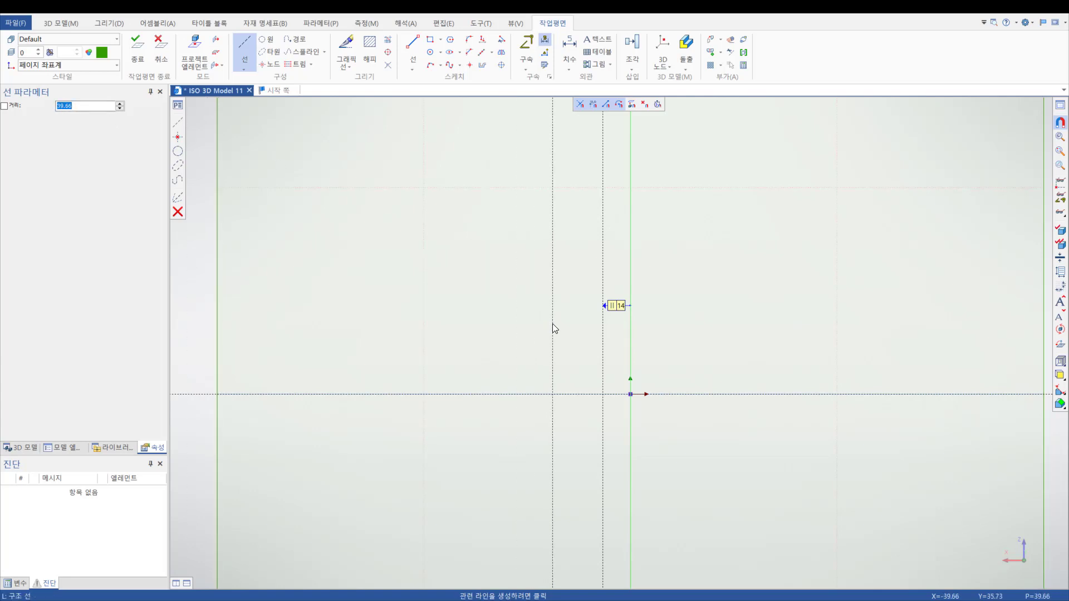
key("BackSpace")
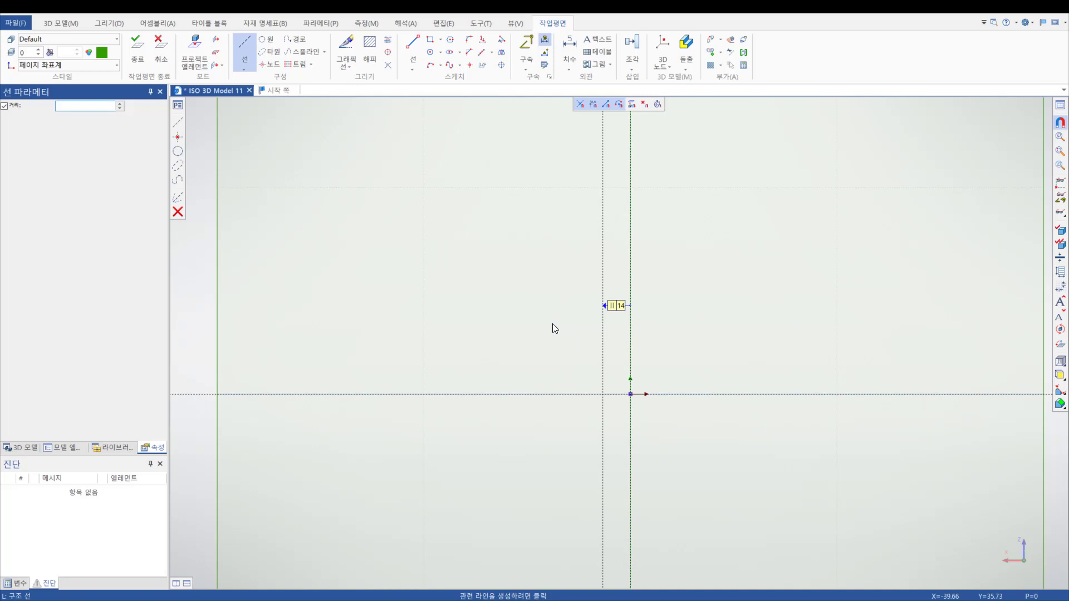
type("b/2")
key("Return")
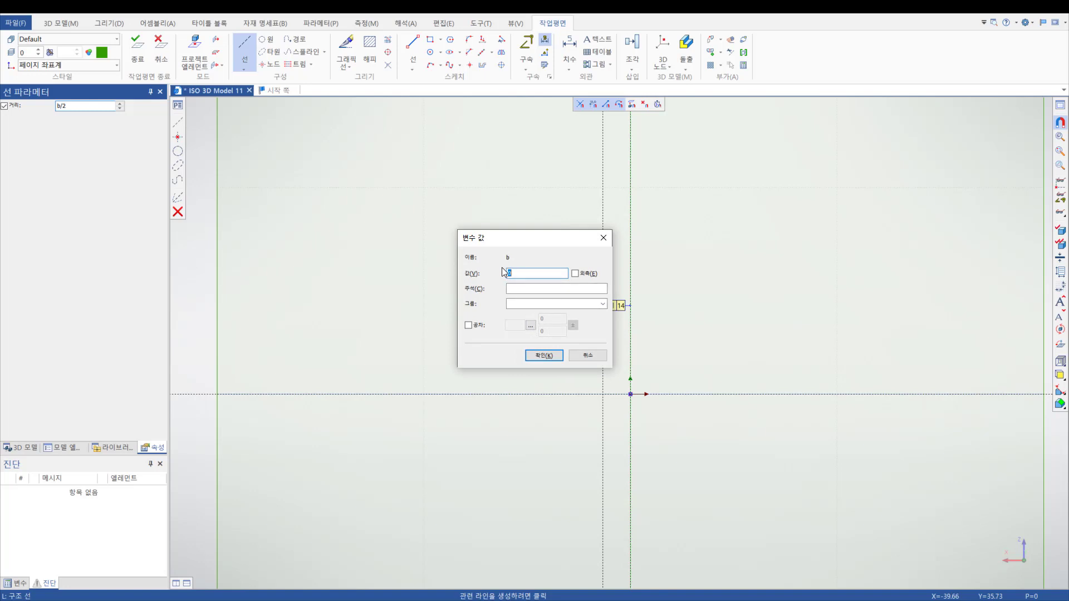
type("38")
key("Return")
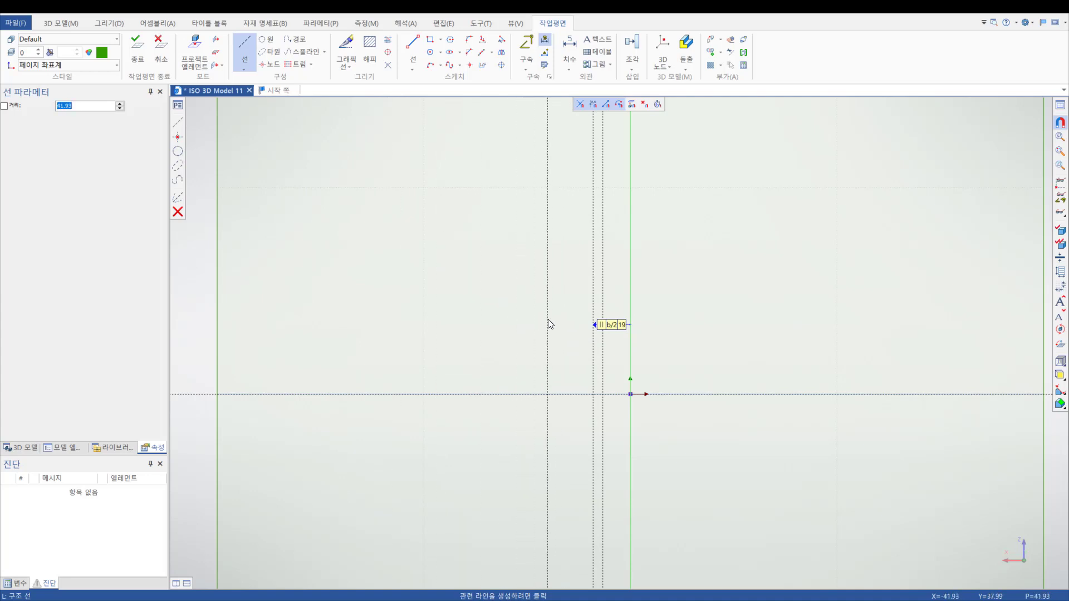
key("Escape")
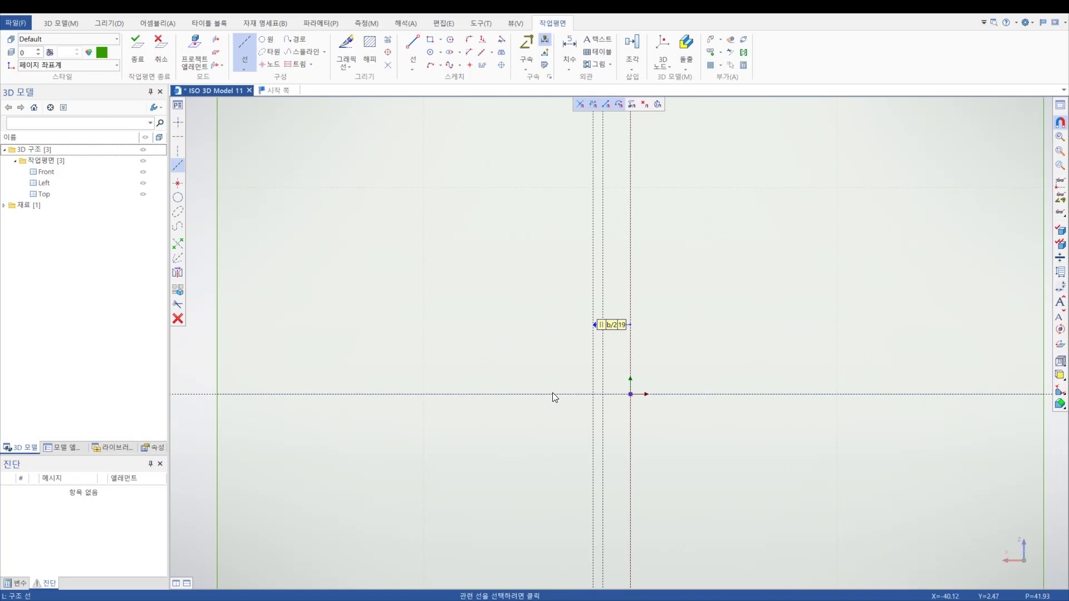
Step: Add a construction line above the horizontal axis at distance d/2, defining the new variable d as 22
left_click(553, 392)
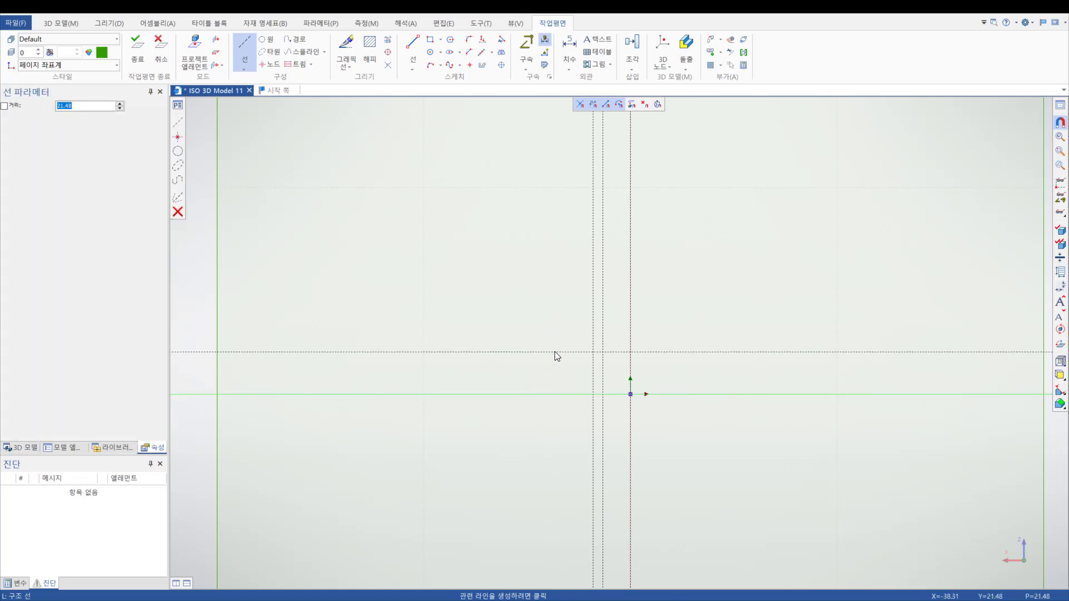
type("d/")
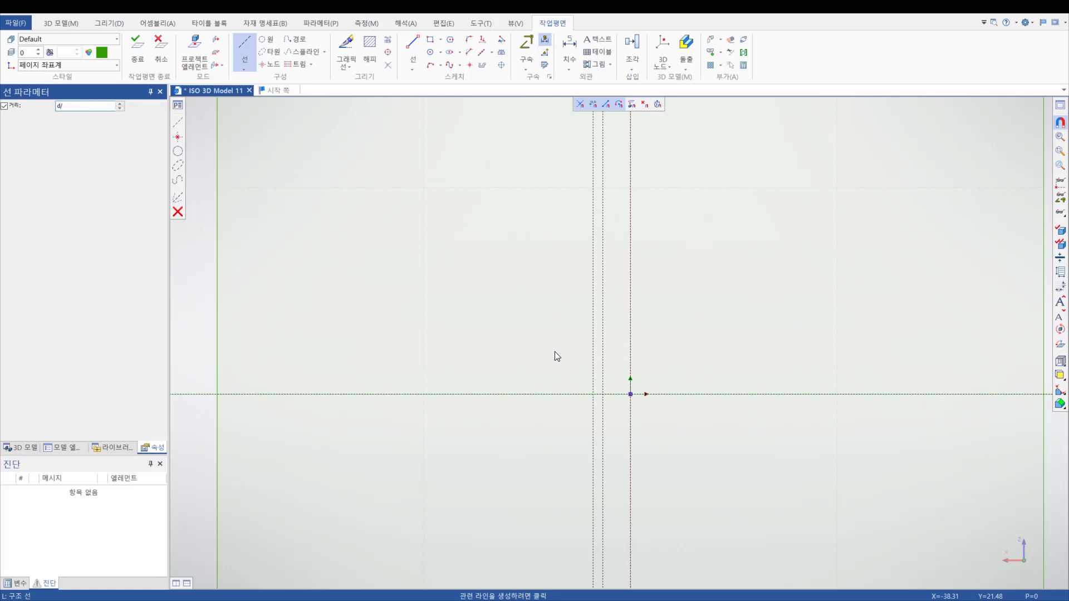
type("2")
key("Return")
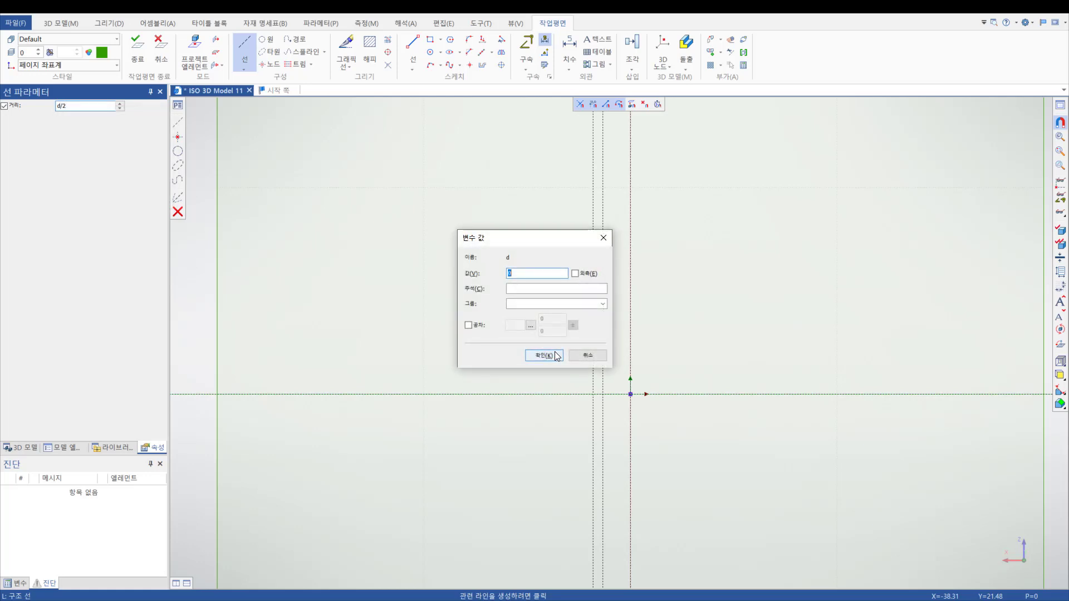
type("20")
left_click(544, 355)
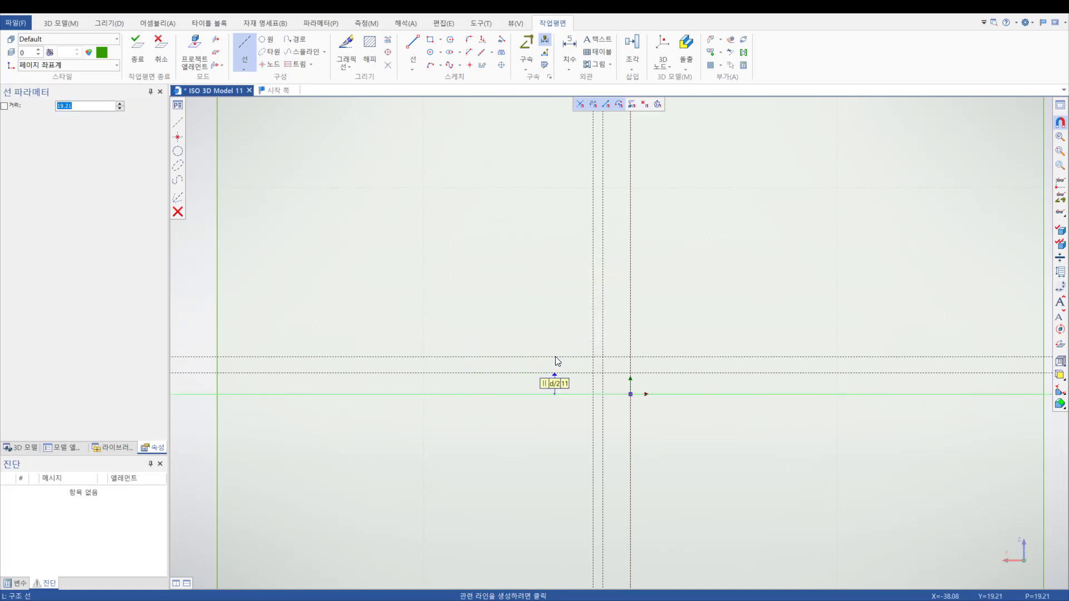
Step: Add a construction line above the horizontal axis at distance D/2, defining the new variable D as 100
key("BackSpace")
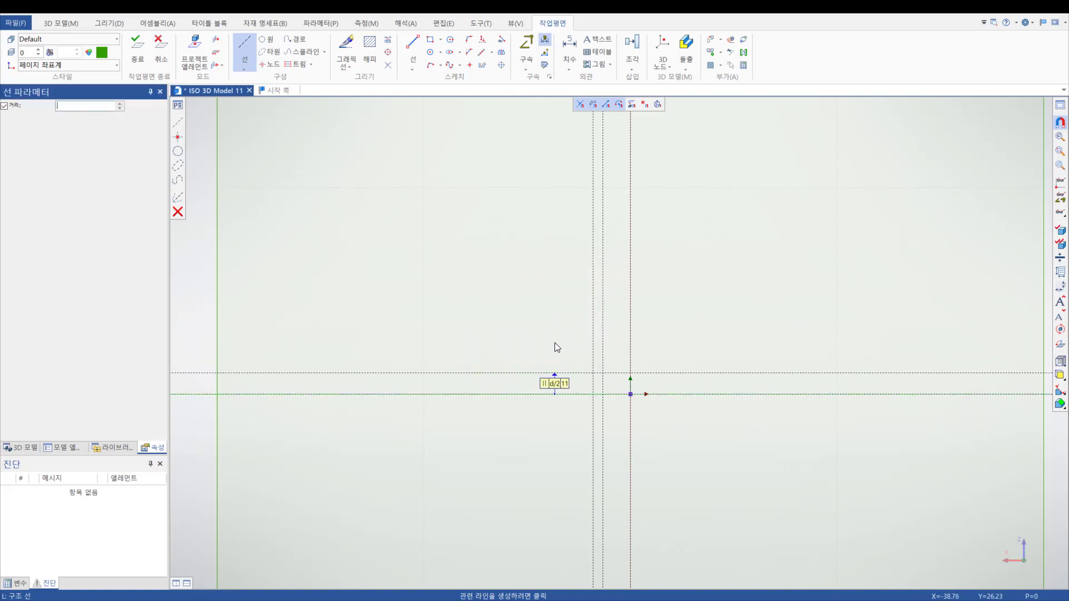
type("D/2")
key("Return")
type("50")
key("Return")
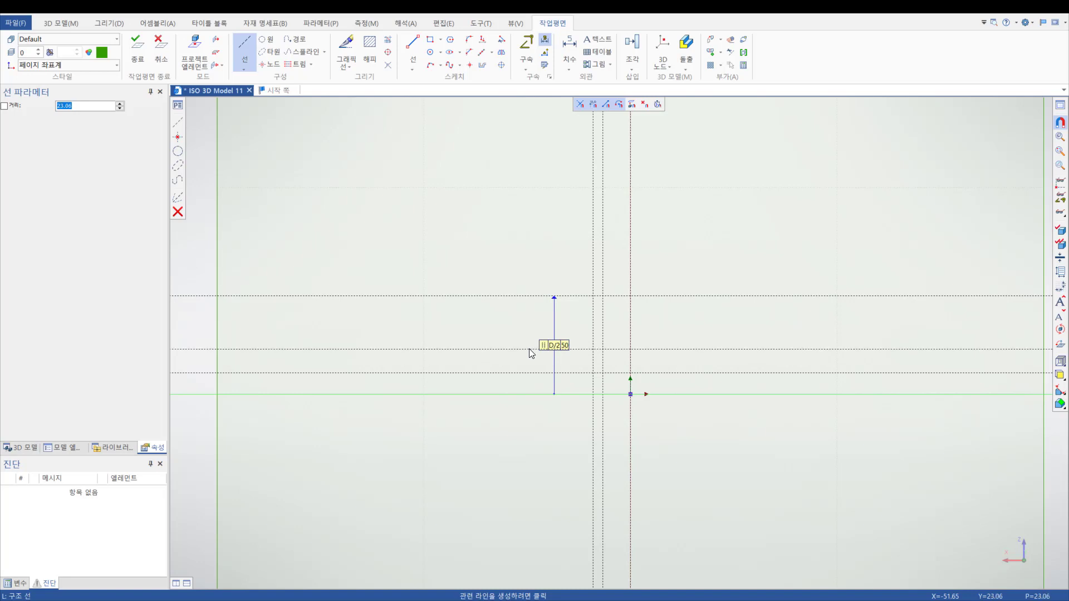
Step: Add a construction line above the horizontal axis at distance d/2+8
type("d")
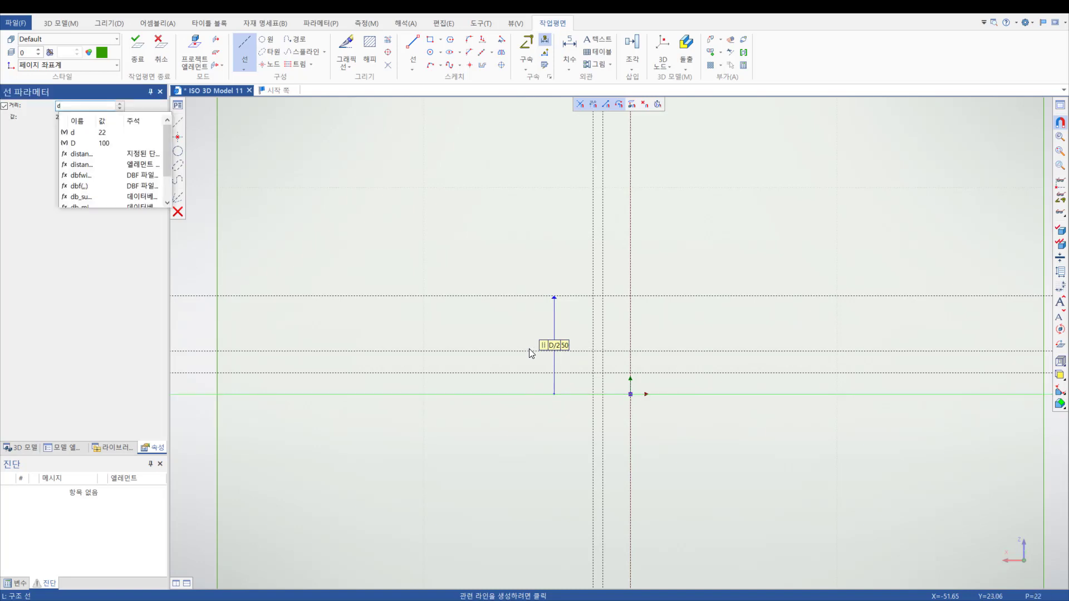
type("/2+8")
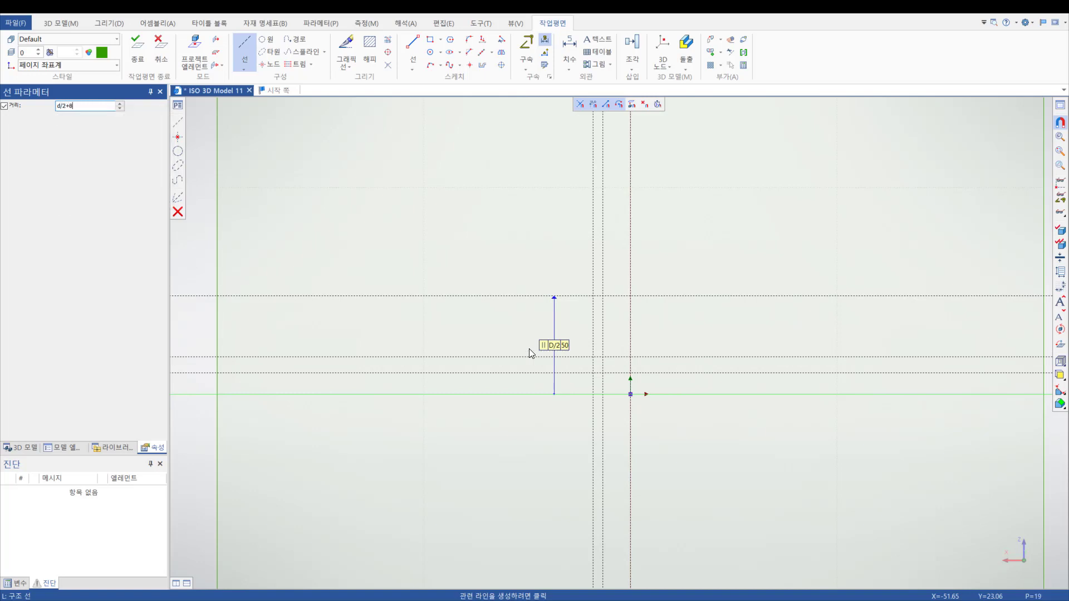
key("Return")
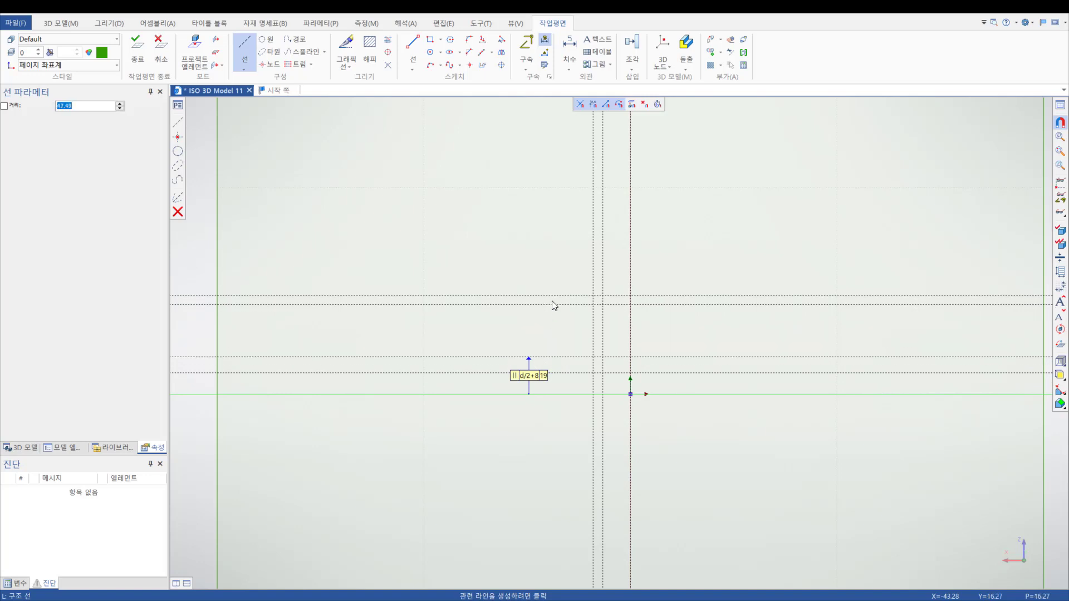
scroll(611, 340, "down", 2)
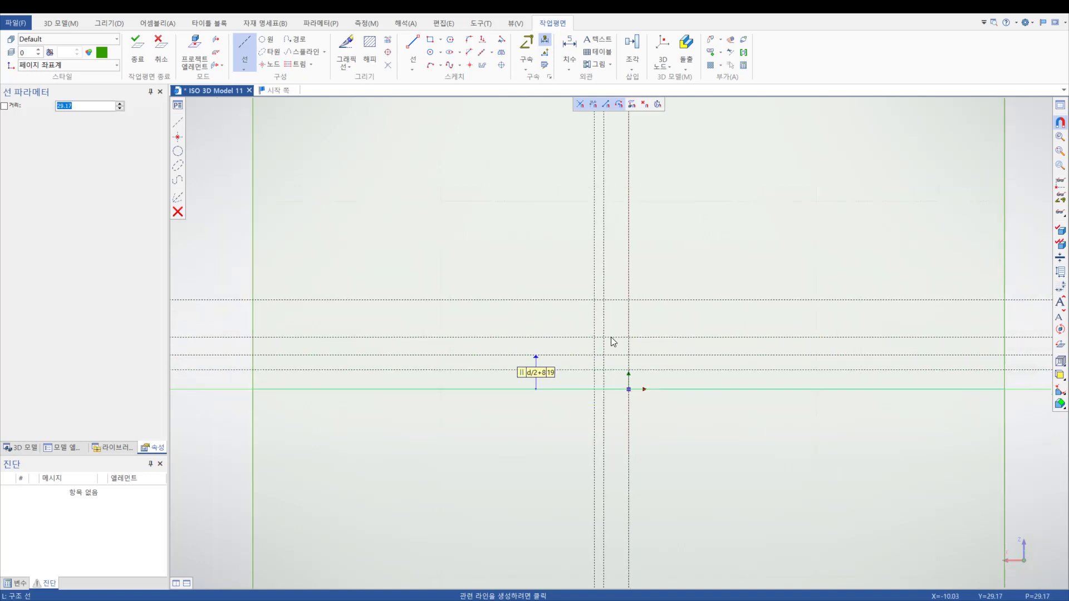
scroll(610, 337, "up", 4)
scroll(611, 335, "up", 1)
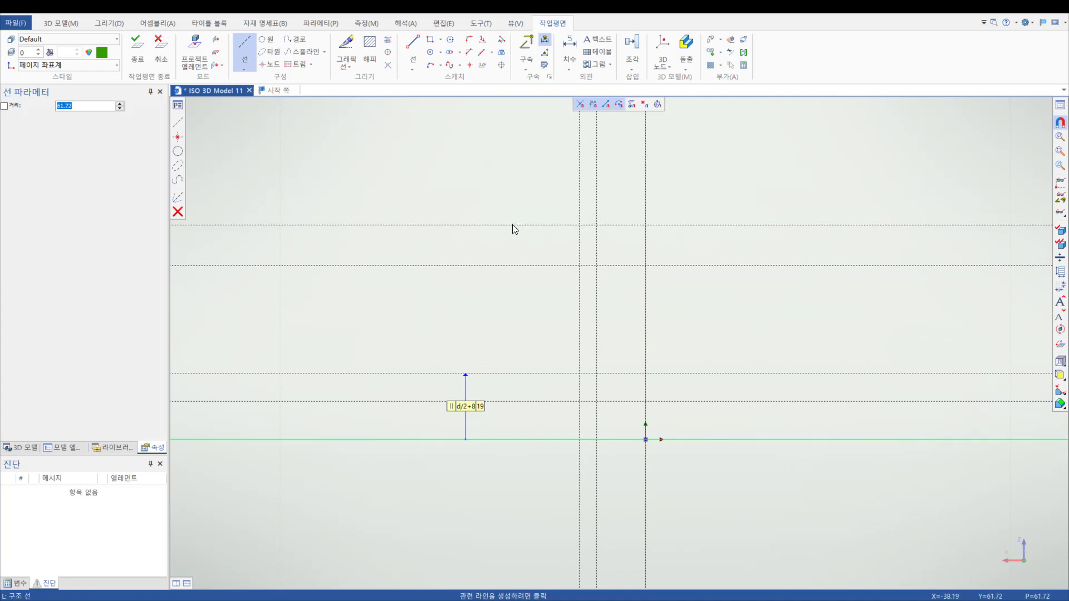
key("Escape")
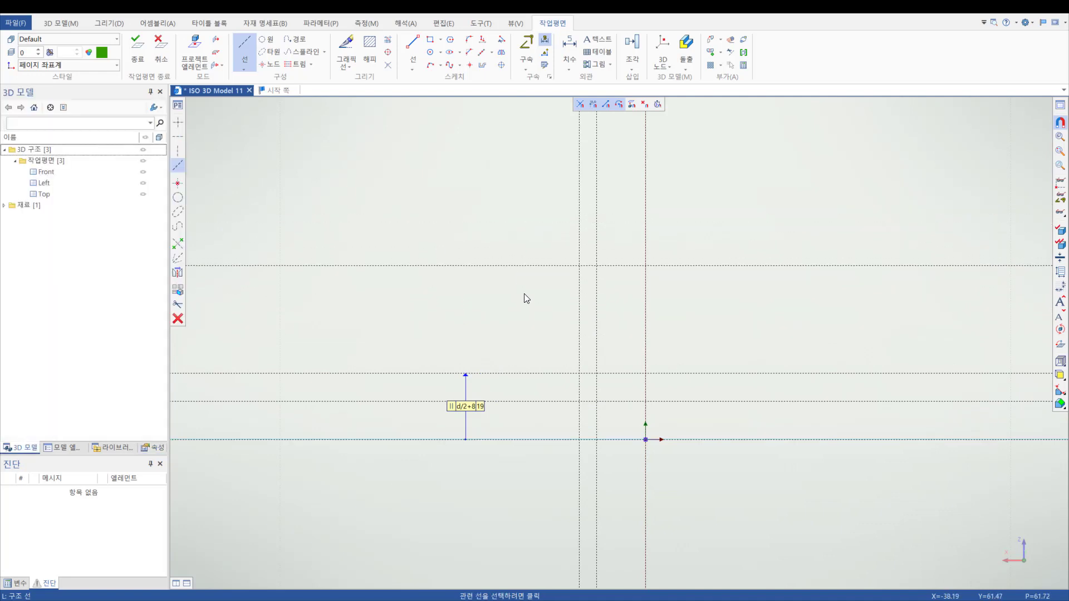
Step: Add a horizontal construction line 3 mm below the D/2 line
left_click(511, 266)
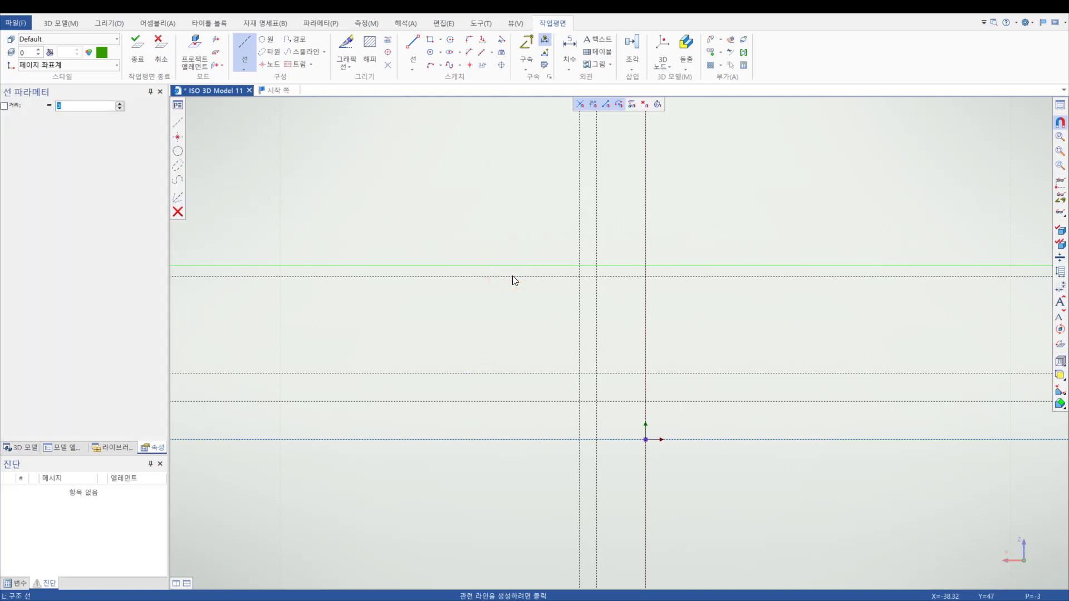
type("3")
key("Return")
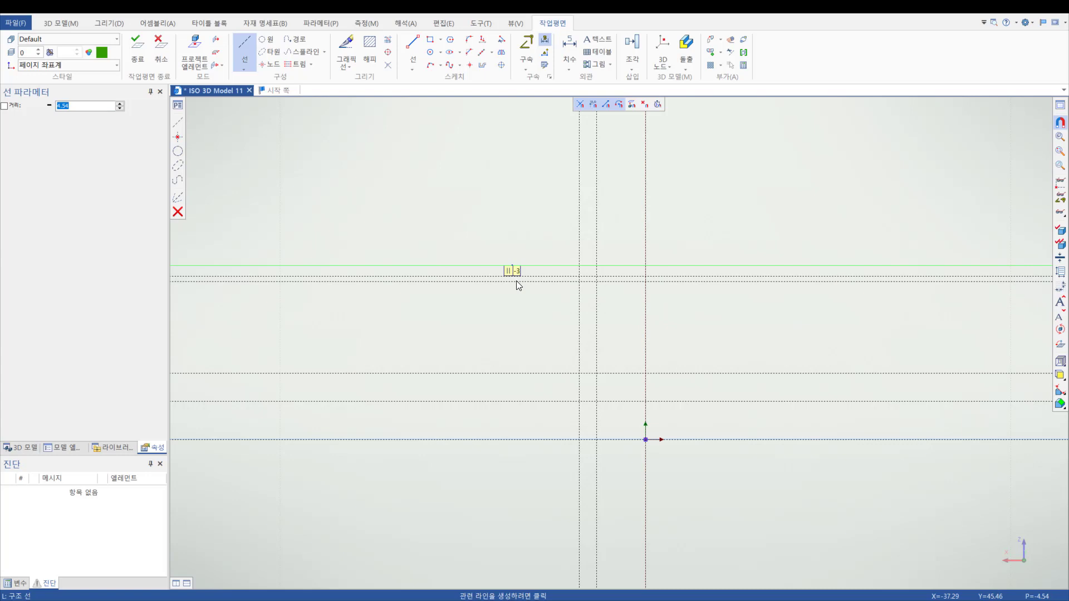
key("Escape")
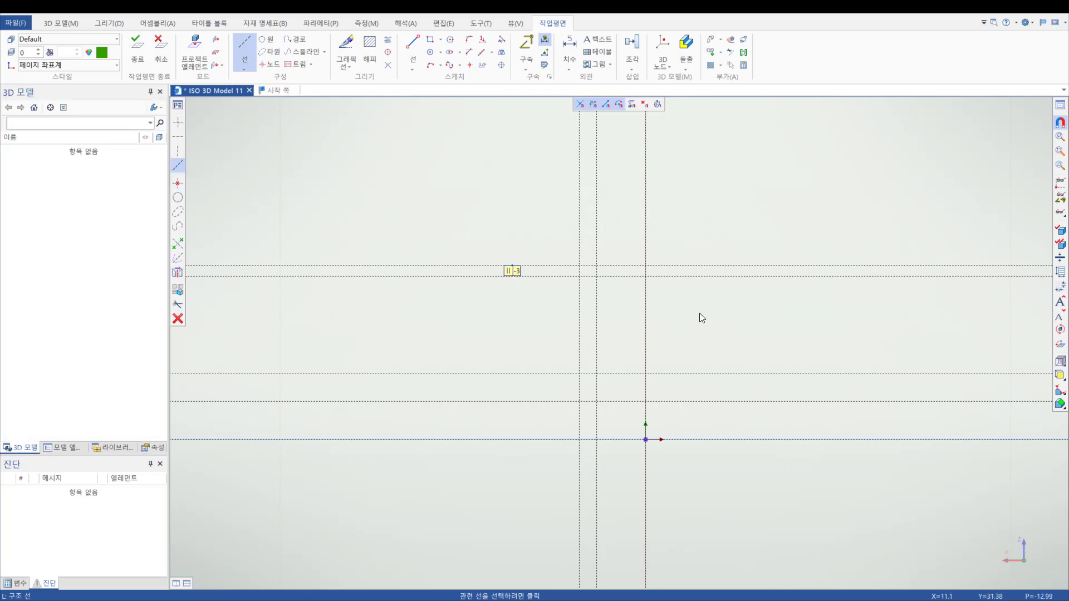
Step: Add a sloped construction line at 197° through the intersection of the vertical axis and the line 3 mm below D/2
scroll(700, 313, "up", 3)
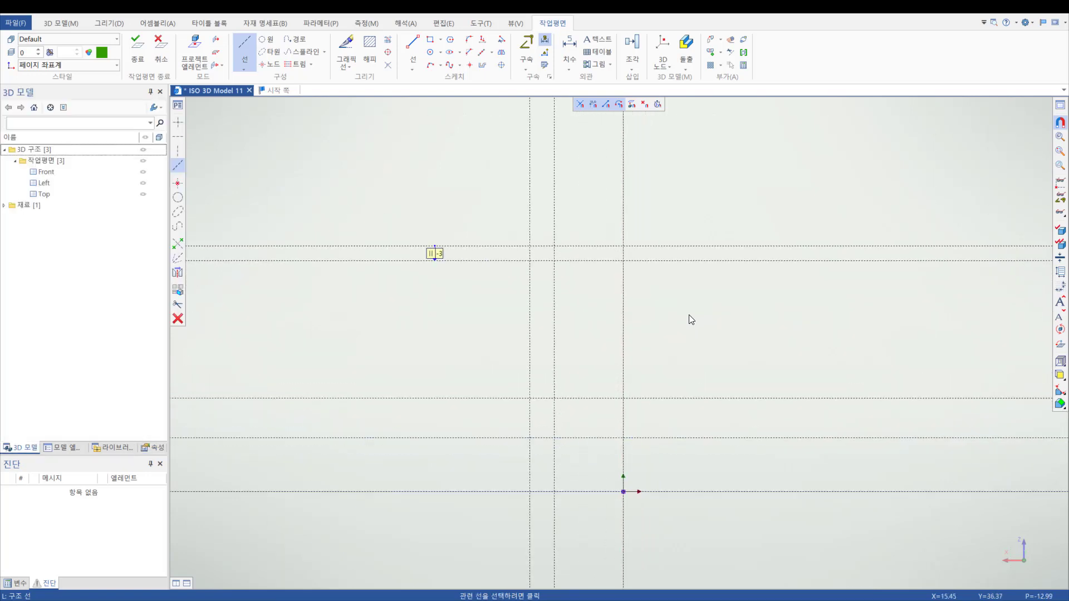
scroll(689, 312, "up", 2)
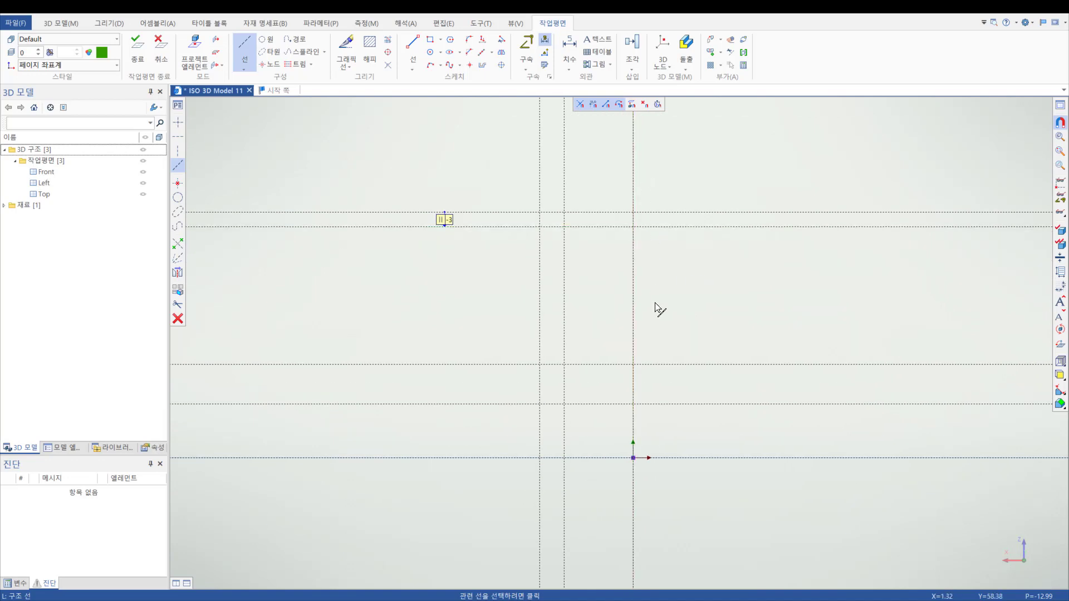
left_click(633, 227)
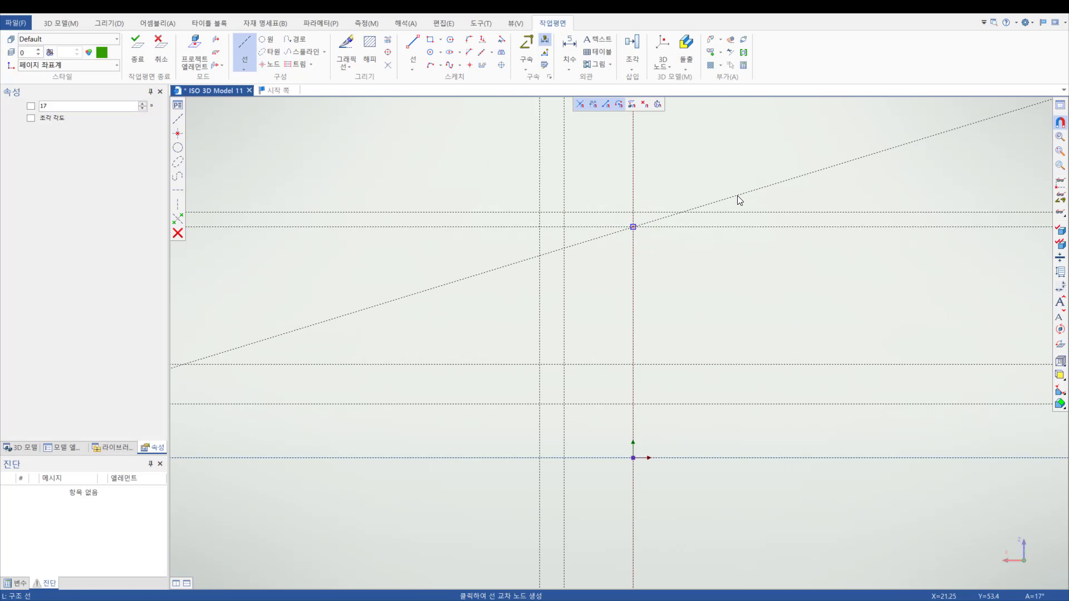
type("197")
key("Return")
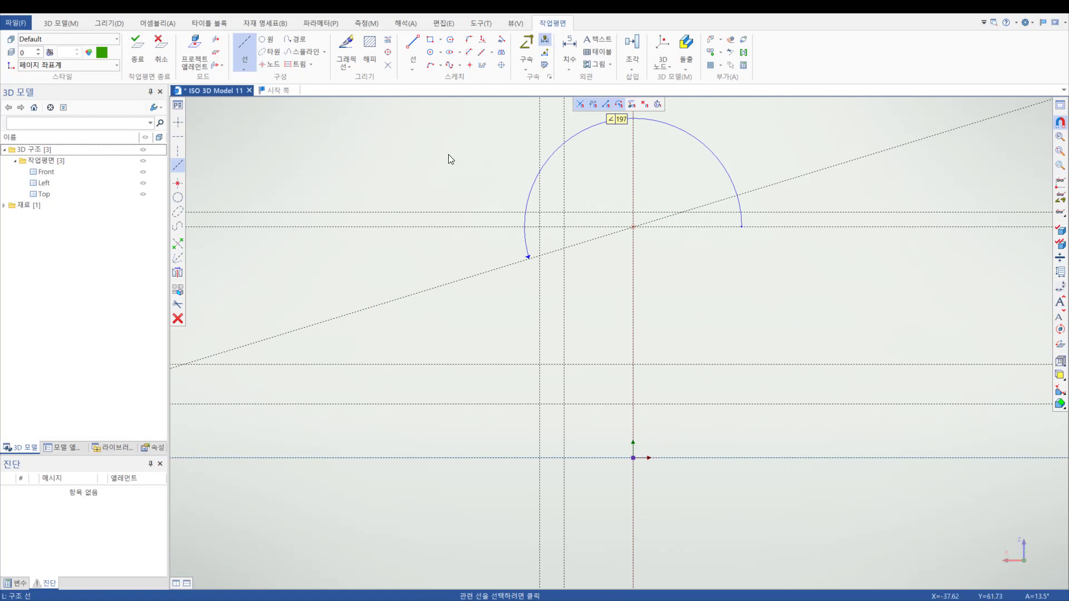
Step: Add a construction circle of radius 5 tangent to the sloped line and the nearer vertical construction line beside the axis
left_click(268, 40)
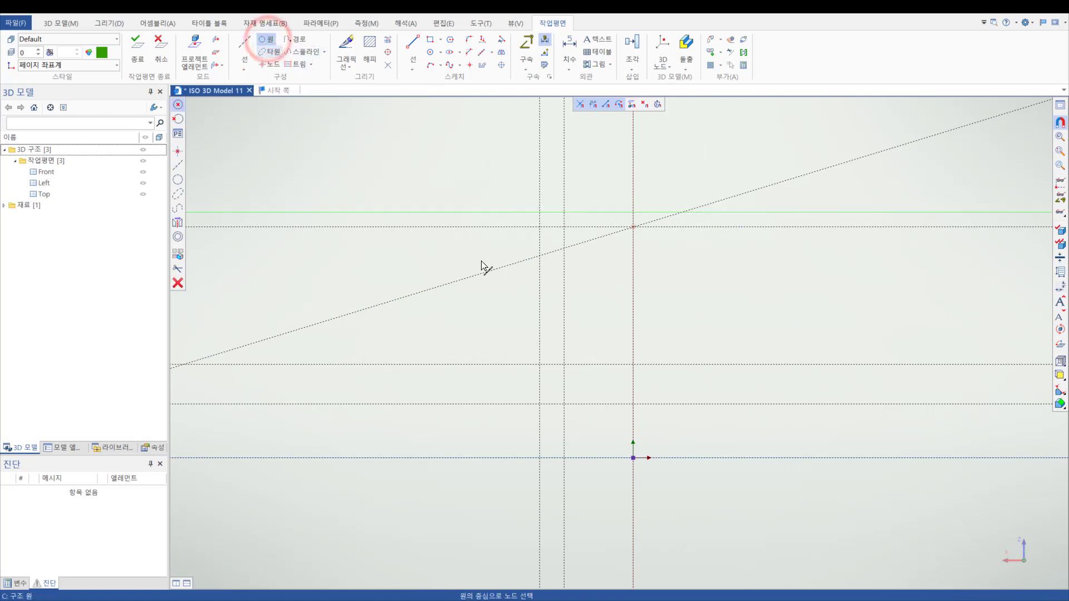
left_click(565, 273)
left_click(589, 243)
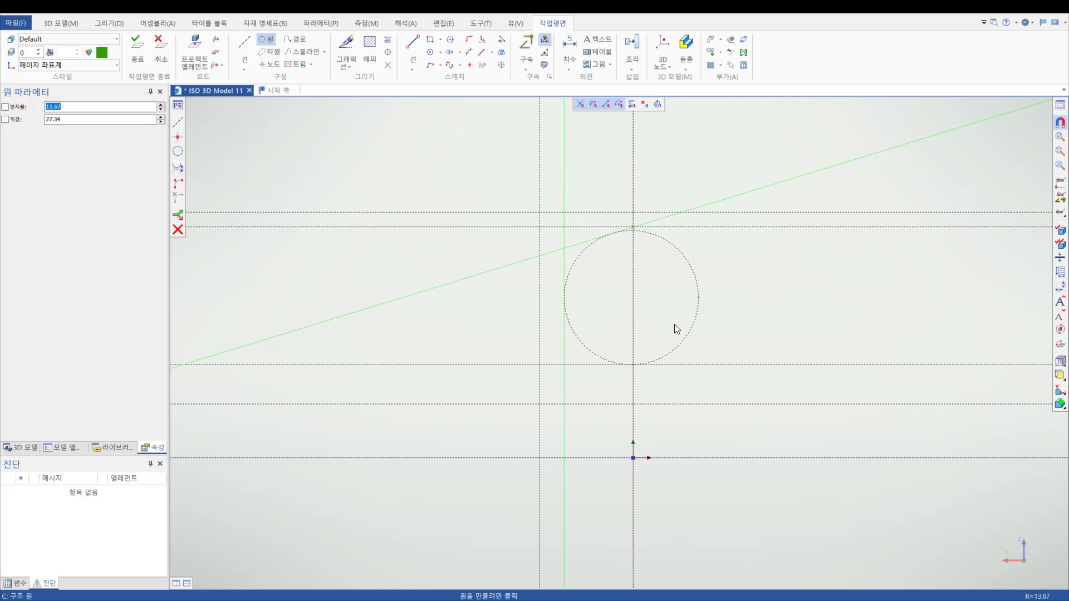
left_click(605, 282)
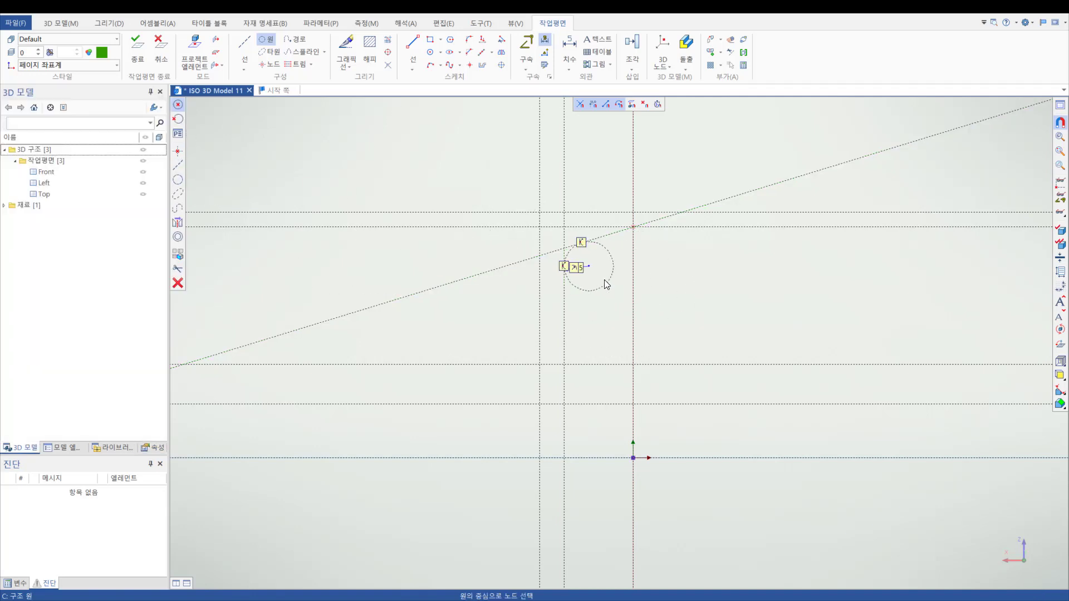
Step: Add a construction circle of radius 3 tangent to the same vertical construction line and the d/2+8 line
left_click(563, 339)
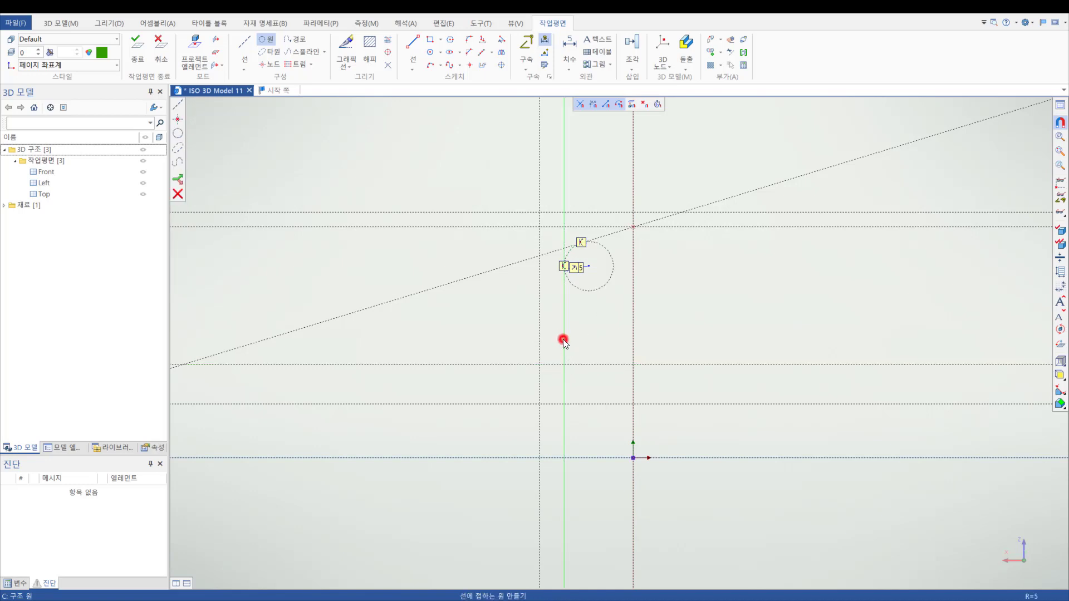
left_click(592, 360)
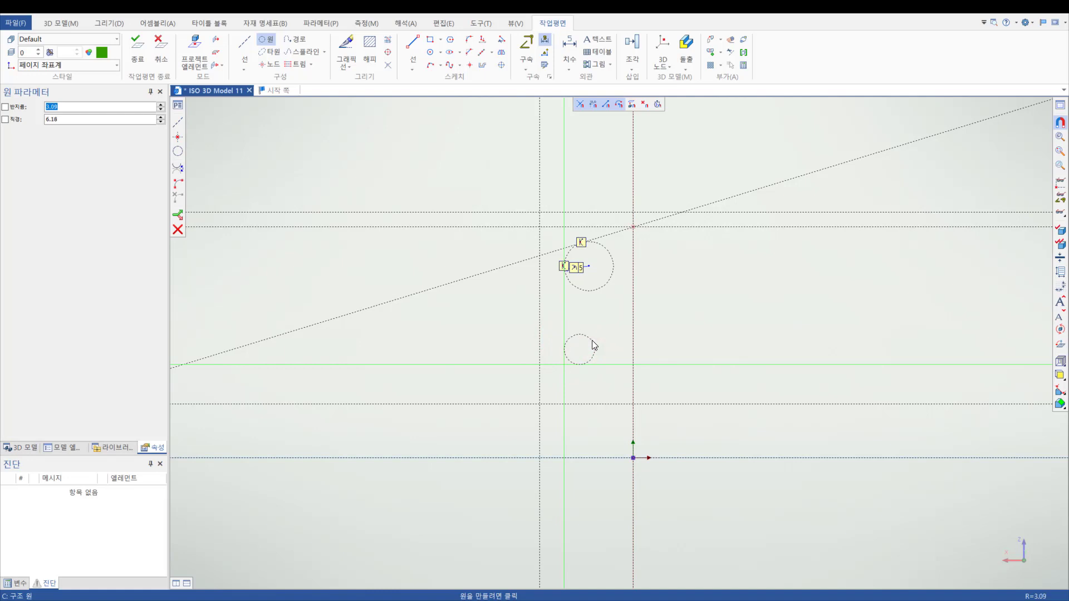
left_click(592, 344)
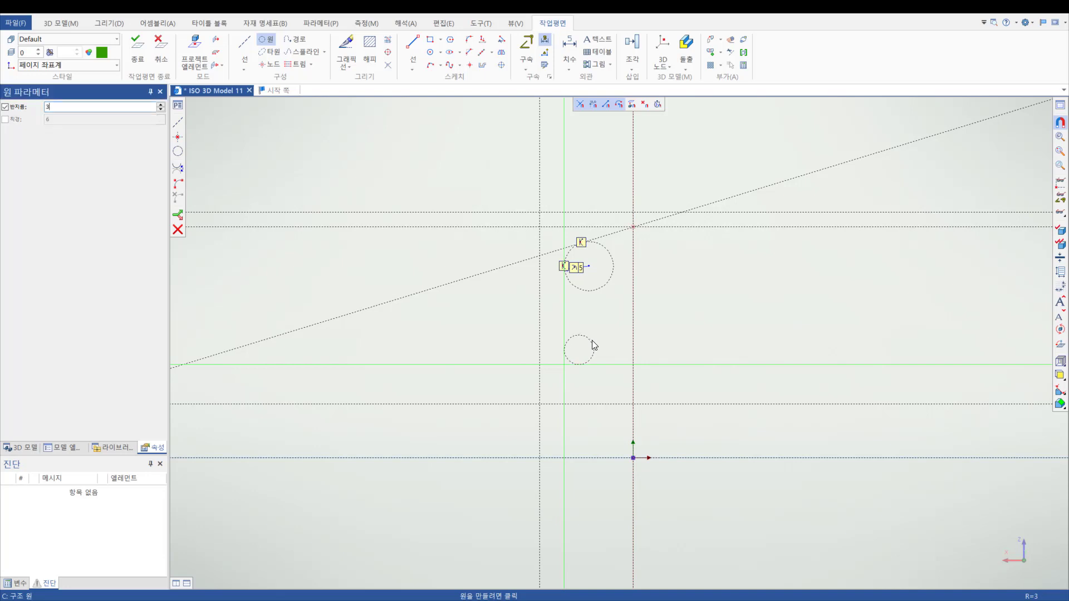
key("Escape")
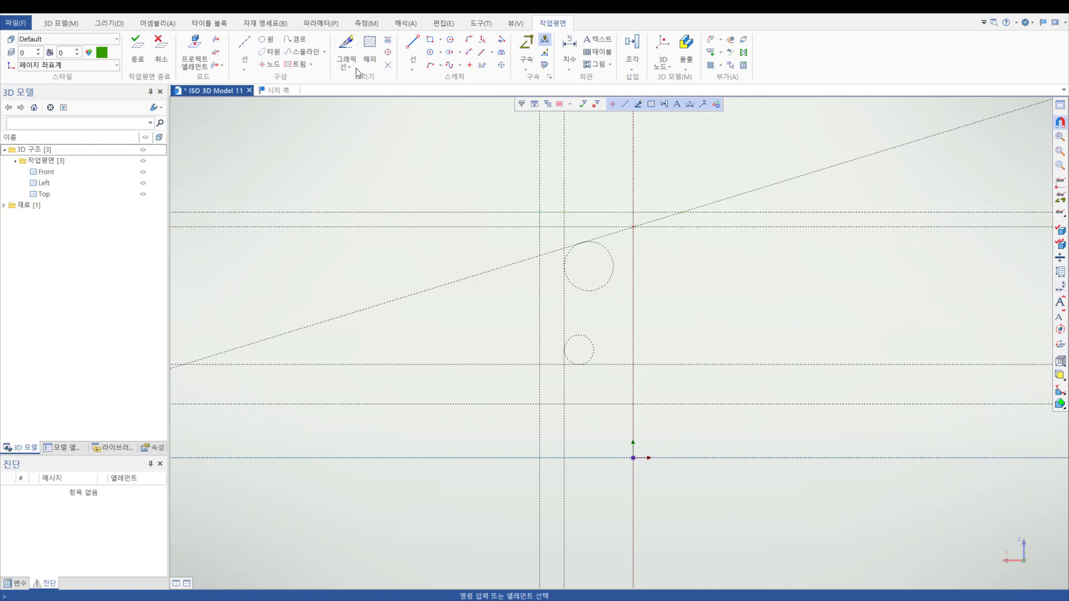
left_click(346, 49)
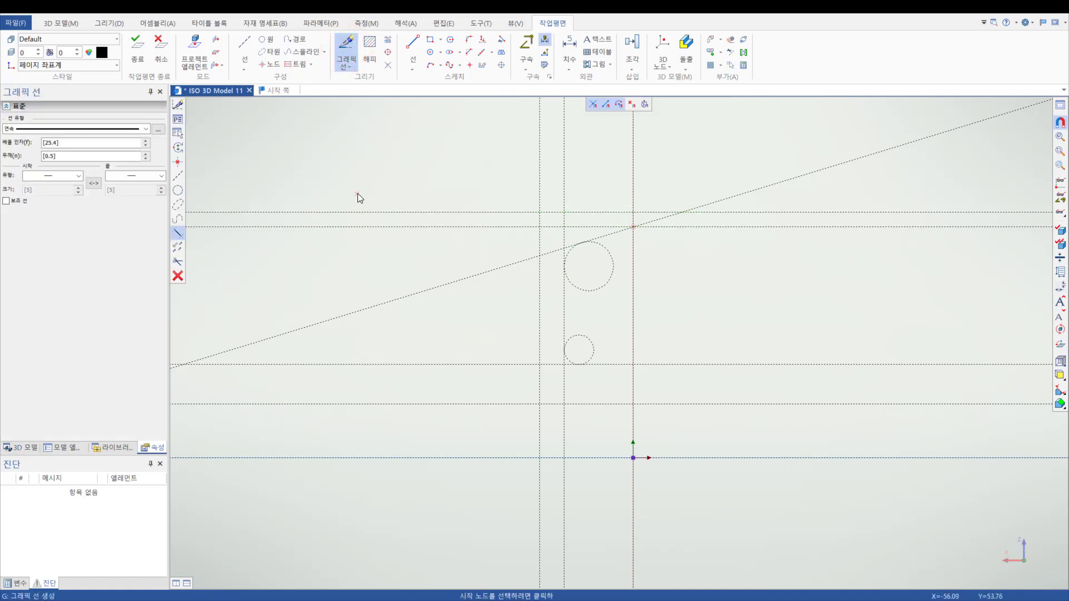
left_click(178, 234)
left_click(367, 308)
left_click(552, 404)
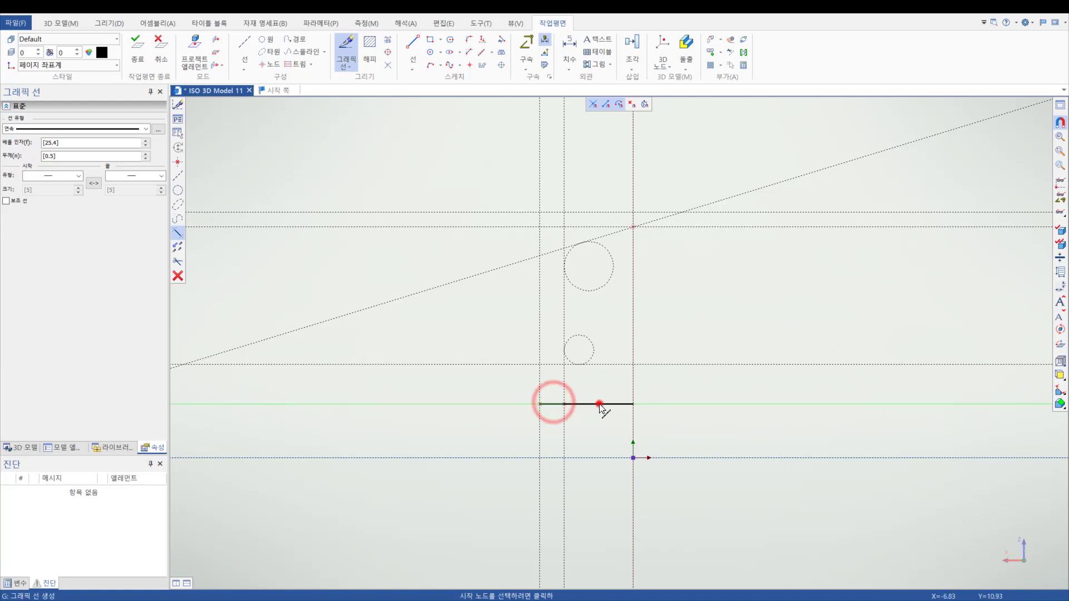
left_click(598, 403)
left_click(633, 386)
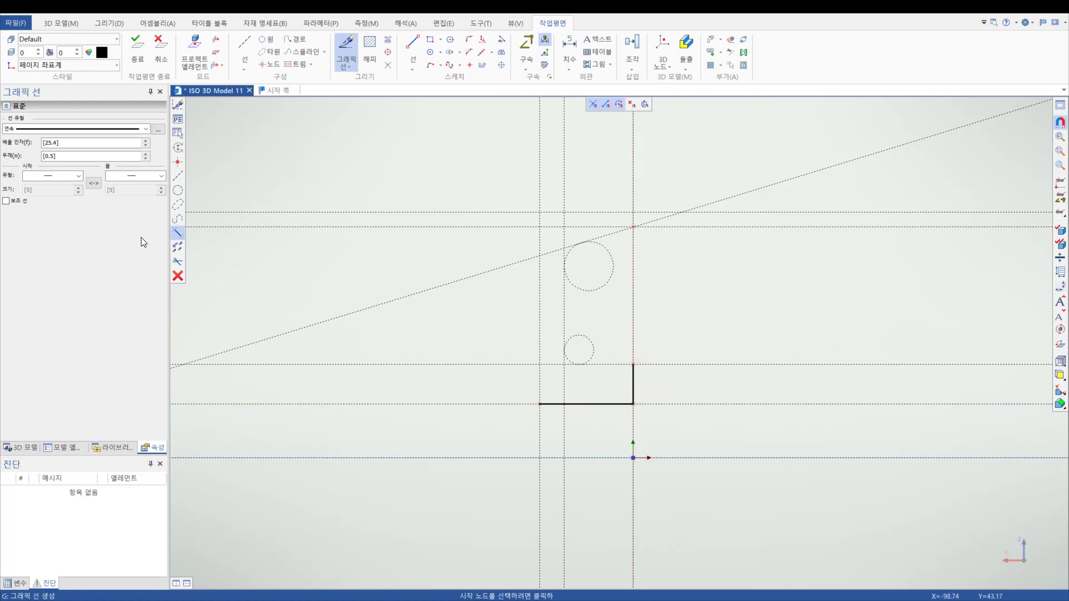
key("Escape")
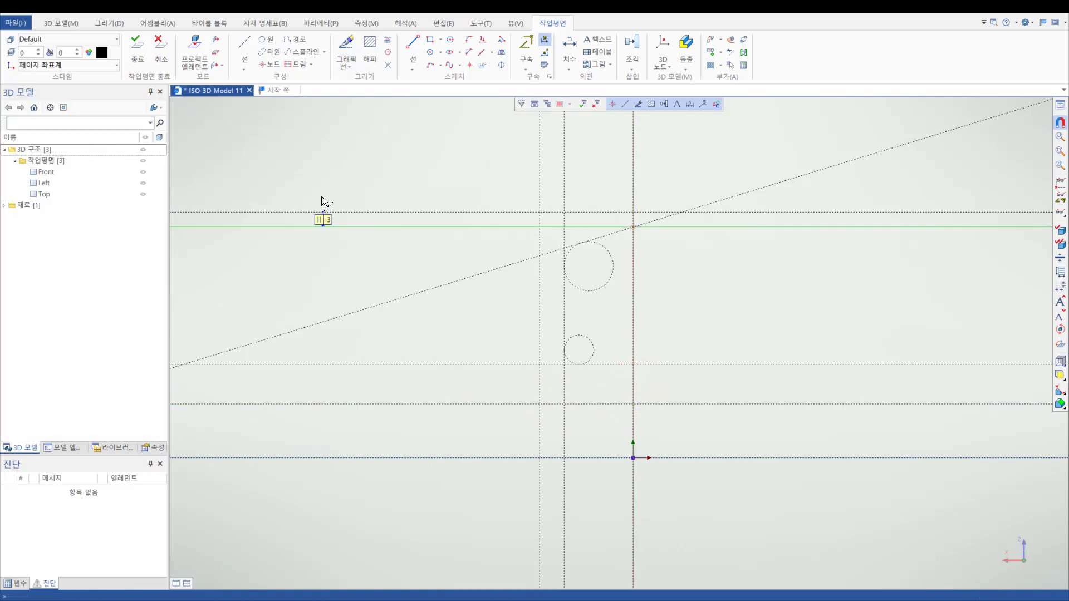
Step: Draw the lower profile outline with graphic lines from X=-19 along d/2, up the vertical axis, along d/2+8 and around the radius 3 circle
left_click(345, 43)
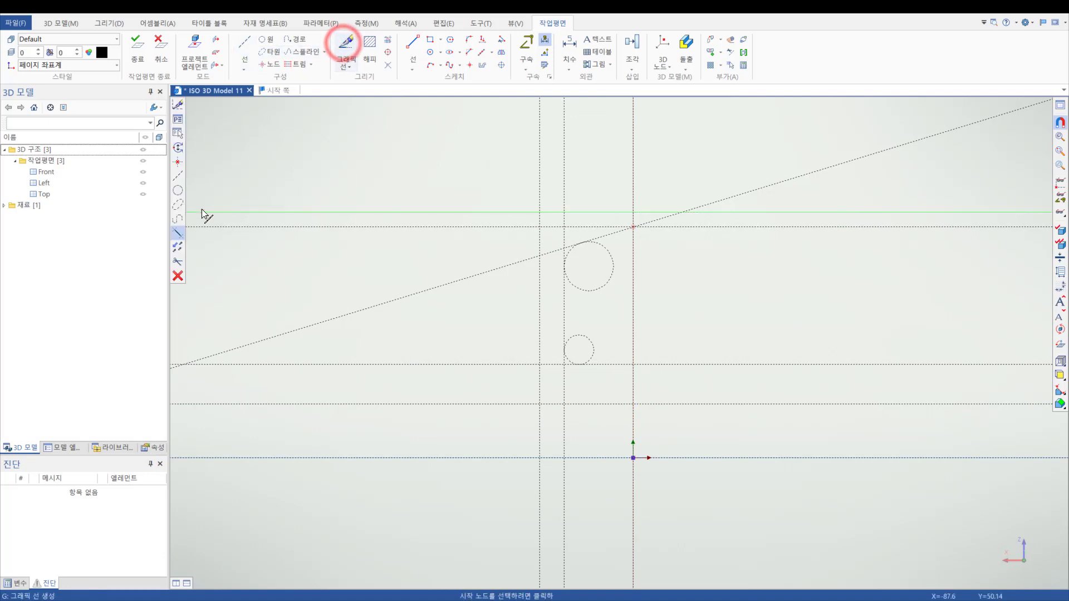
left_click(180, 232)
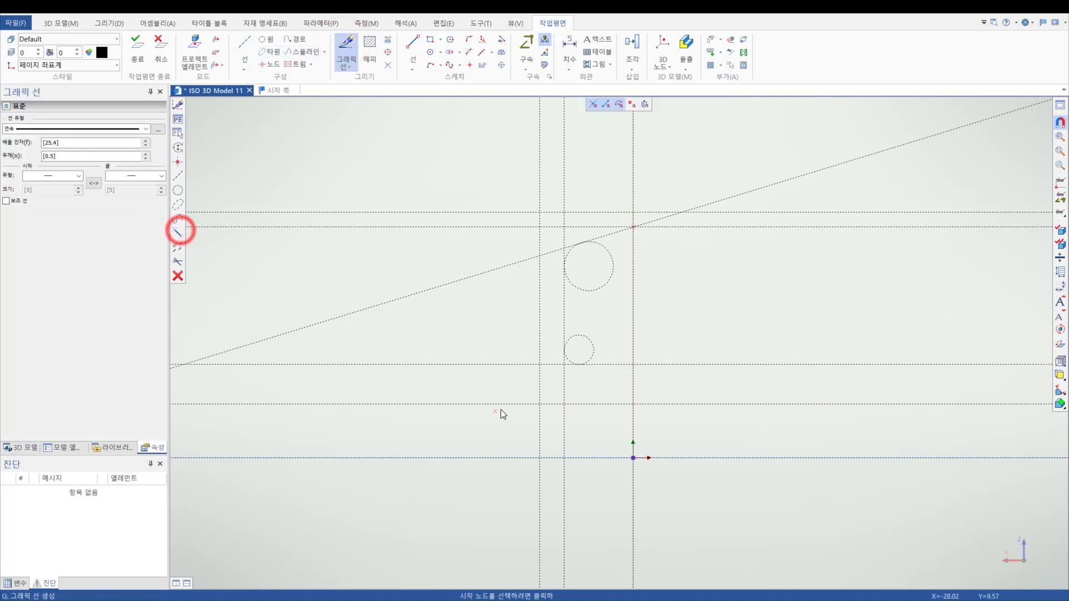
left_click(541, 405)
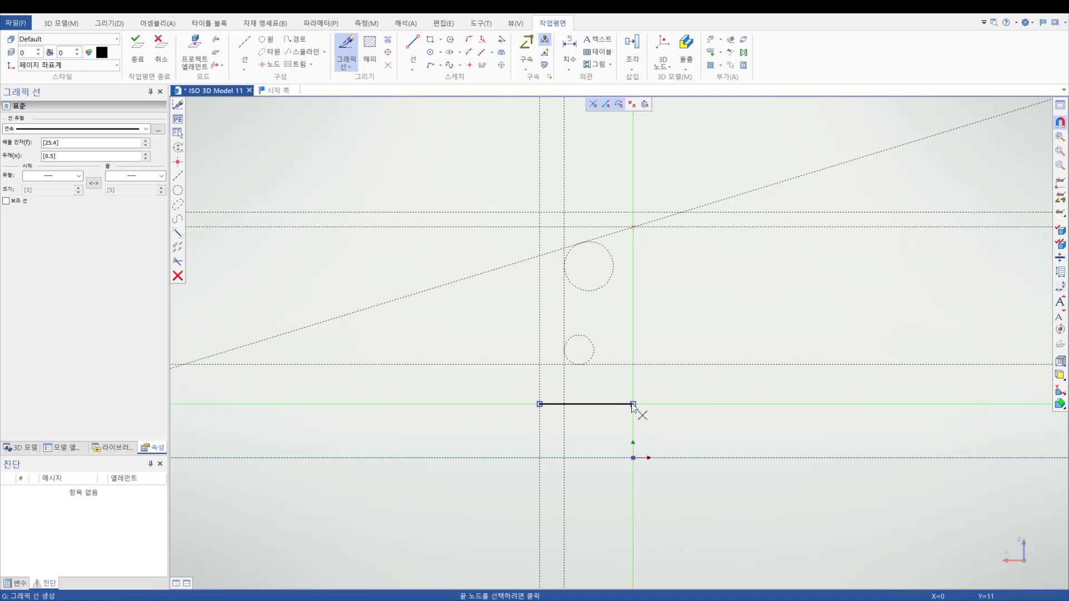
left_click(633, 404)
left_click(633, 364)
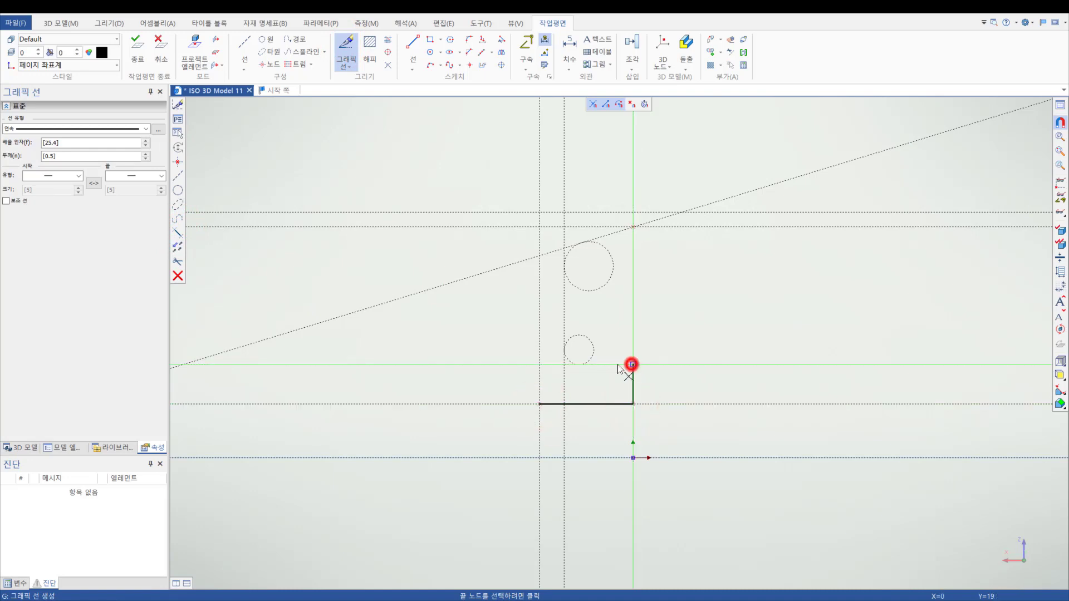
left_click(587, 364)
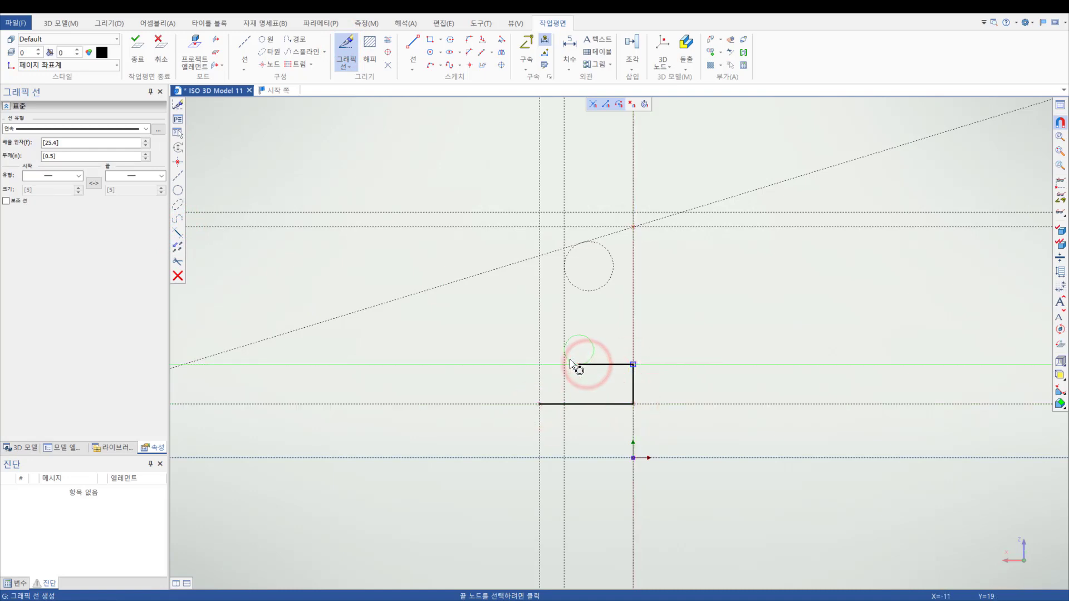
left_click(570, 358)
Step: Continue the outline up the web, around the radius 5 circle, along the sloped line to the axis, up to D/2 and back to X=-19
left_click(560, 316)
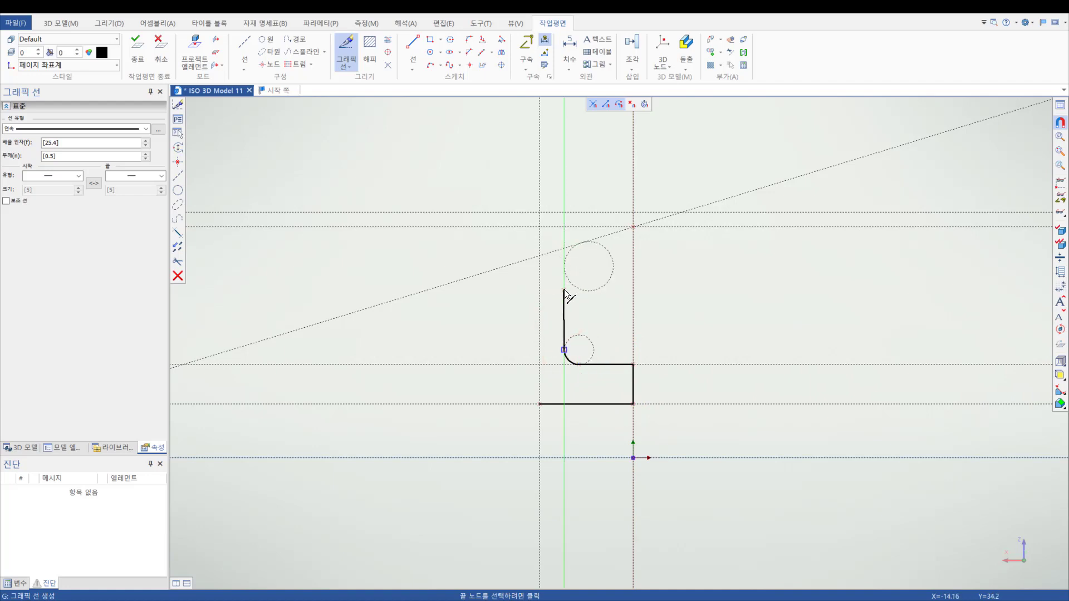
left_click(568, 248)
left_click(605, 236)
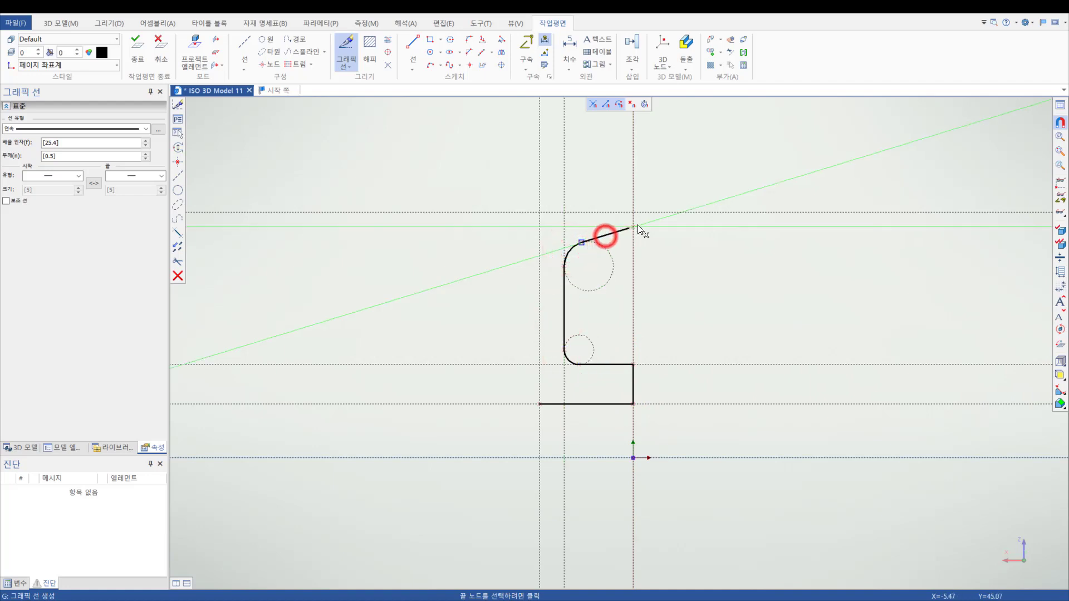
left_click(633, 225)
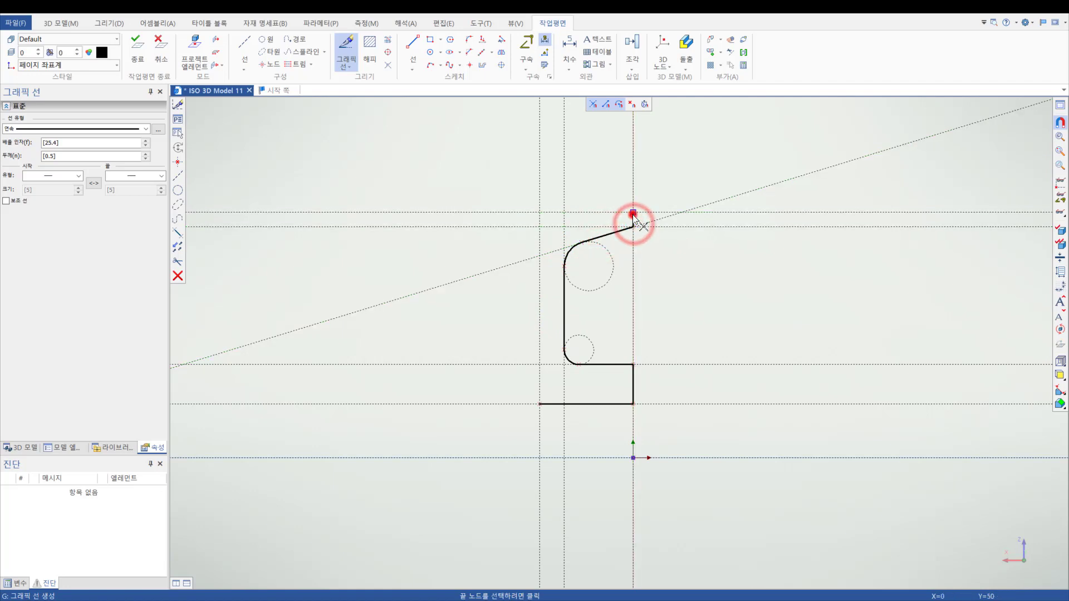
left_click(633, 212)
left_click(539, 212)
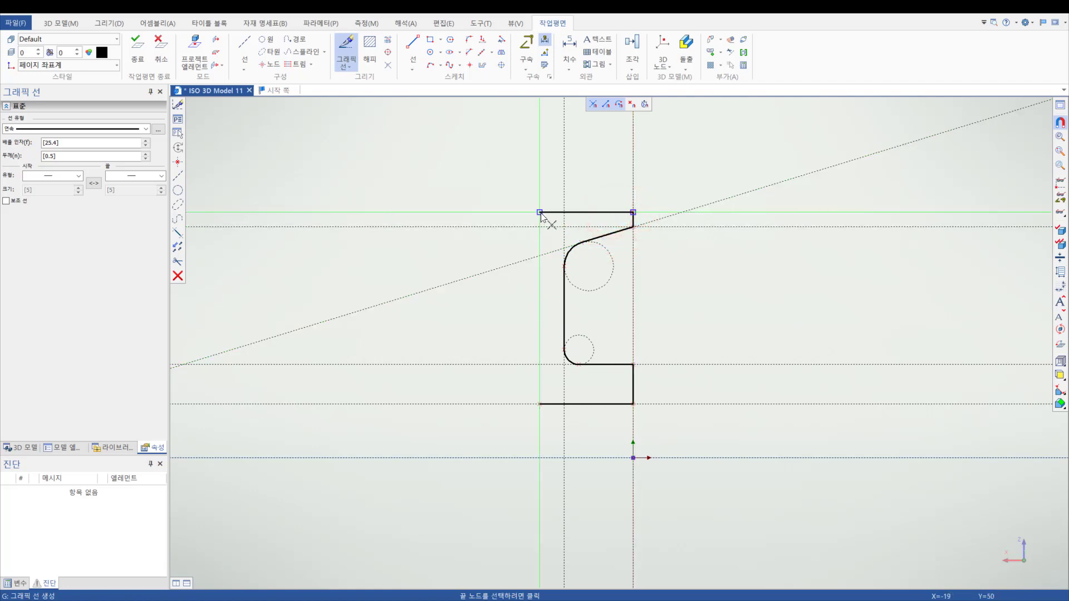
key("Escape")
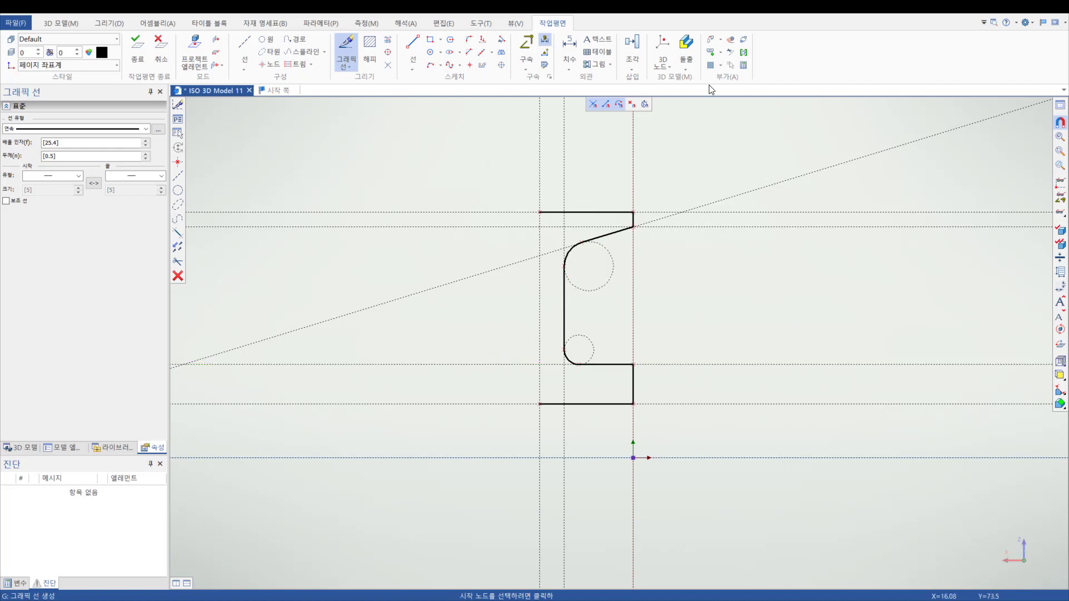
Step: Mirror-copy the whole half profile, including its circles and nodes, about the vertical construction line at X=-19
left_click(713, 55)
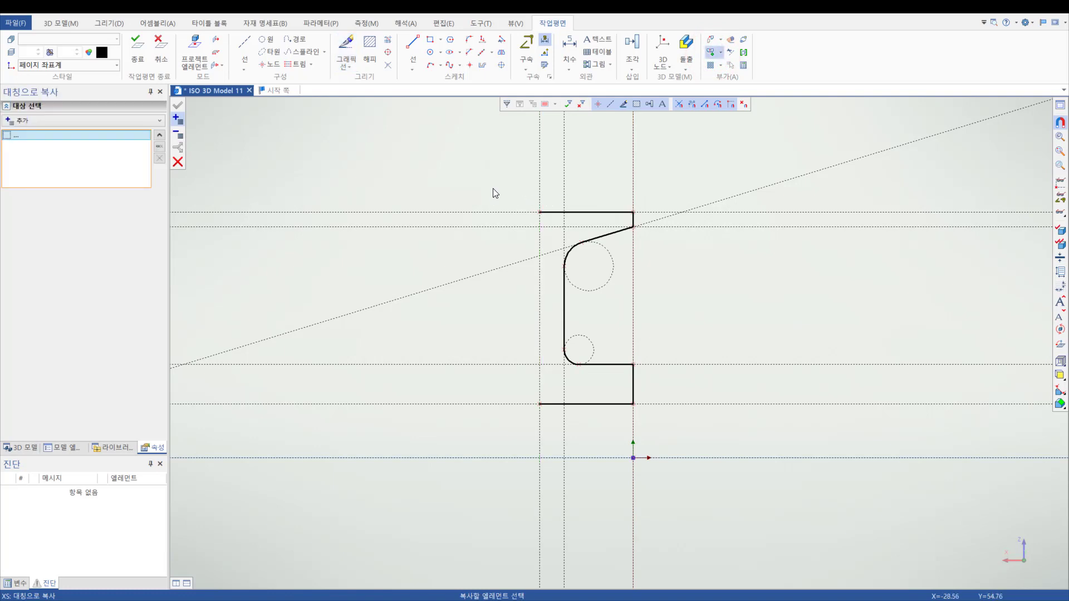
left_click_drag(496, 182, 689, 425)
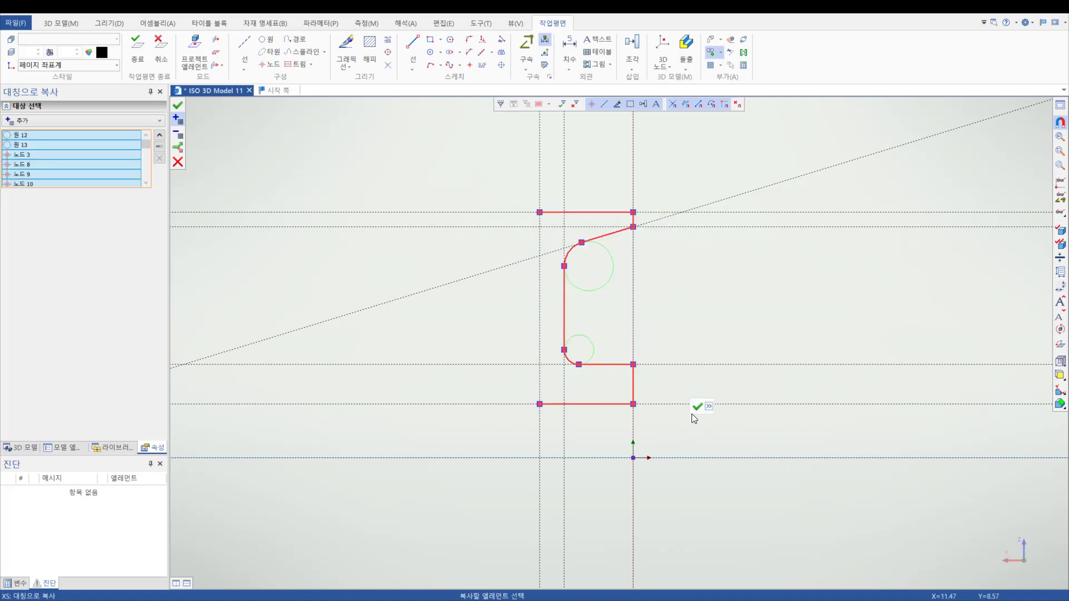
left_click(696, 407)
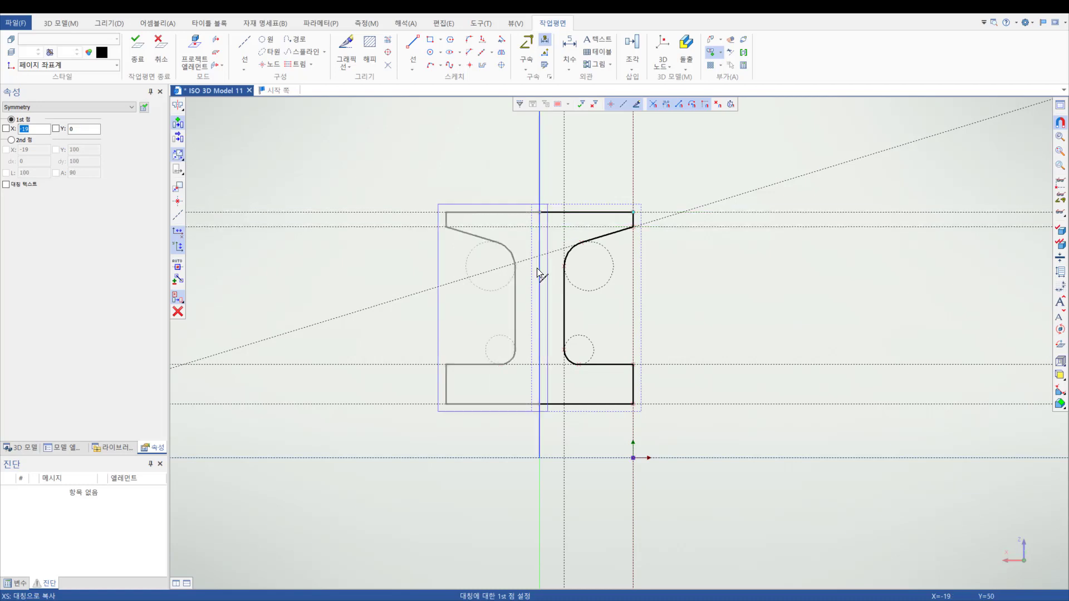
left_click(538, 277)
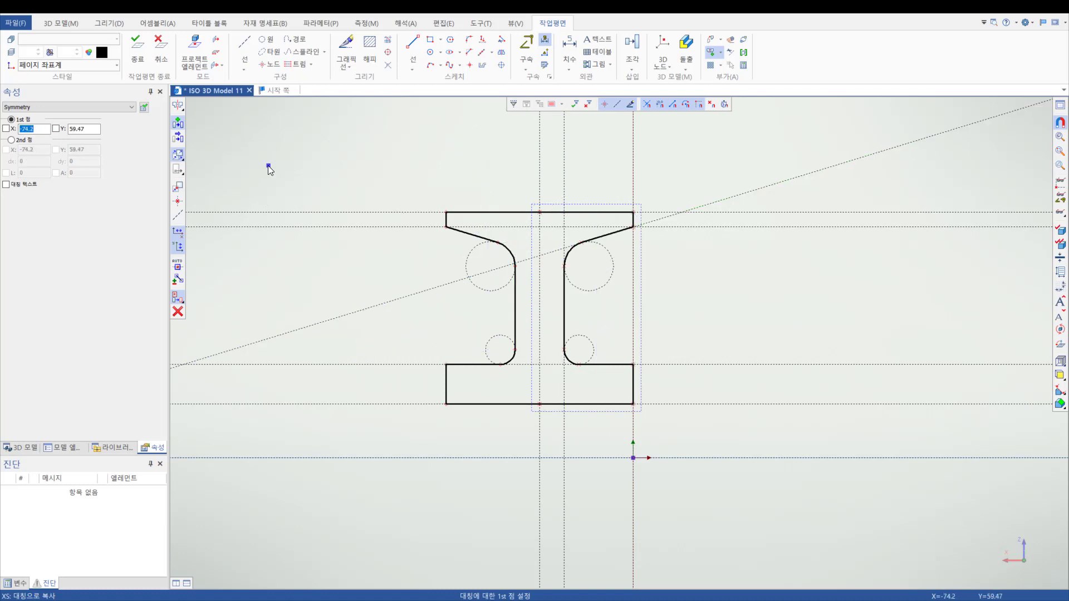
key("Escape")
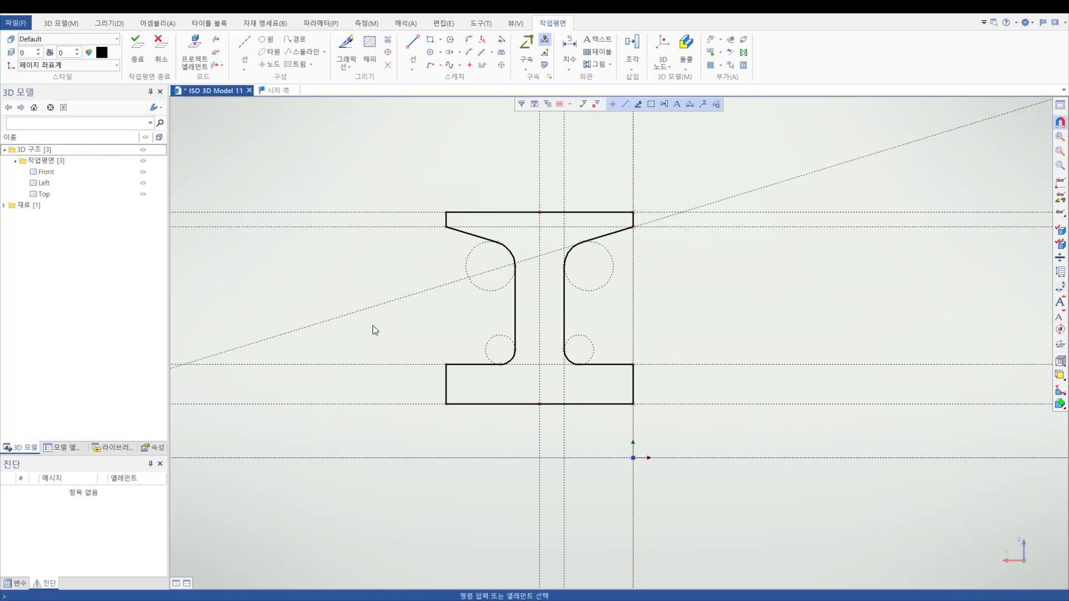
Step: Draw a graphic axis line along the horizontal axis from the origin to the vertical construction line at X=-19
left_click(349, 61)
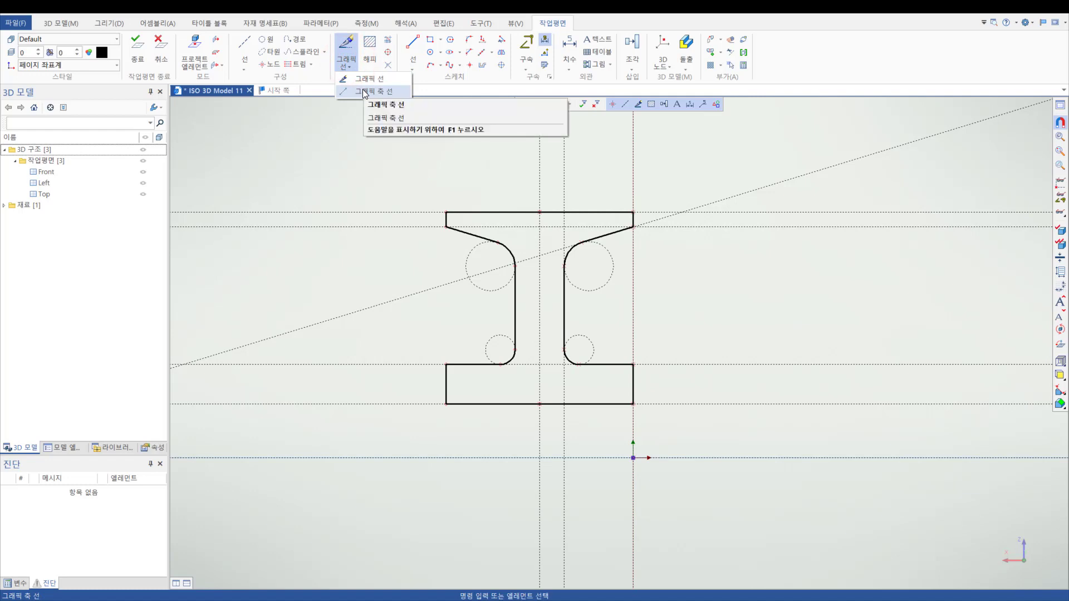
left_click(362, 91)
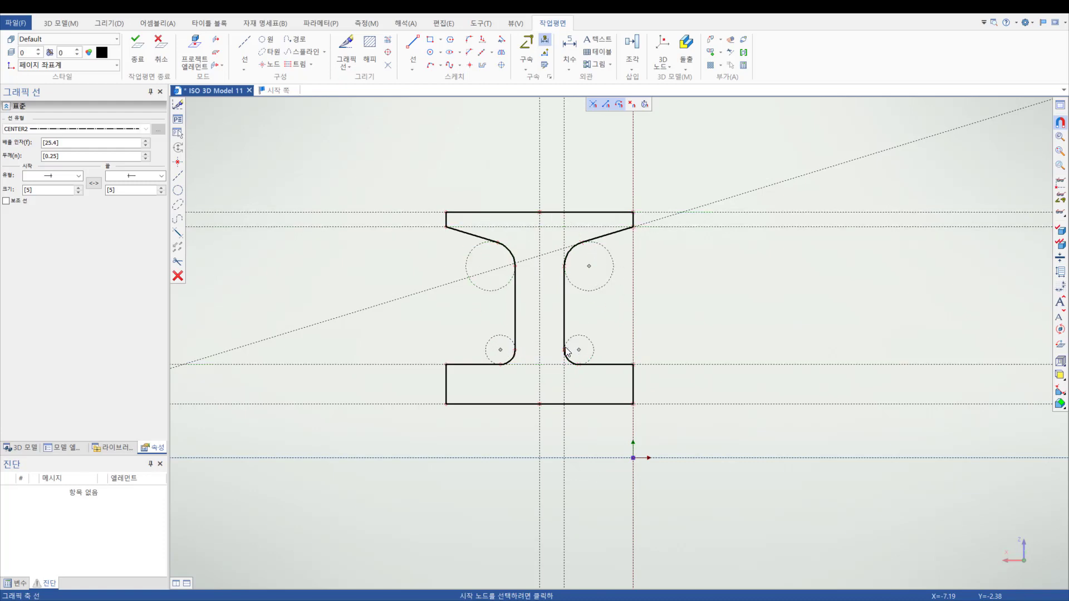
left_click(633, 457)
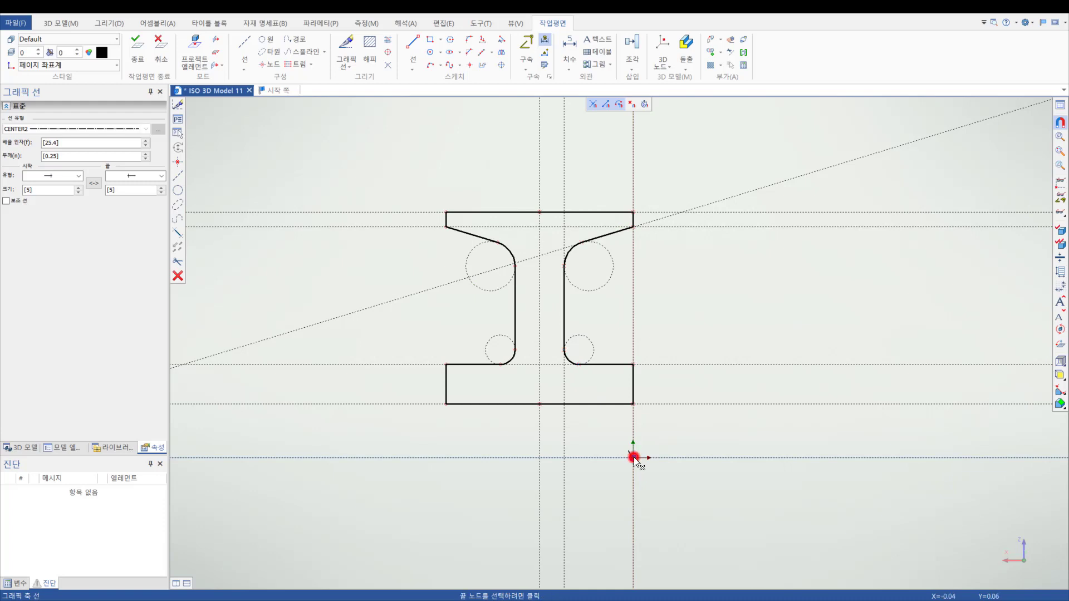
left_click(538, 457)
Step: Trim the construction lines around the profile and finish the workplane sketch
left_click(299, 64)
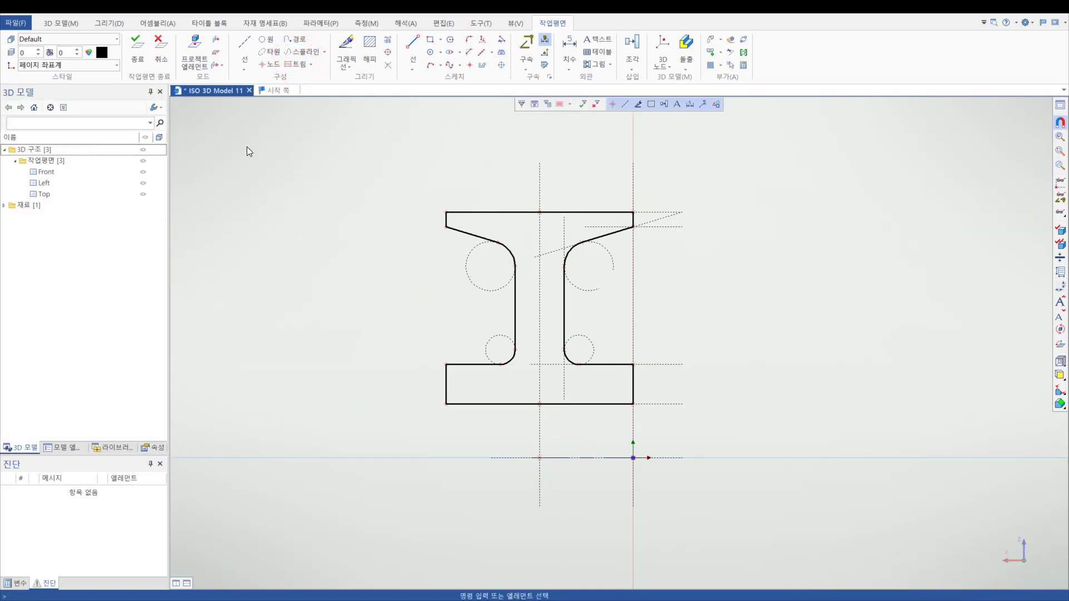
left_click(137, 49)
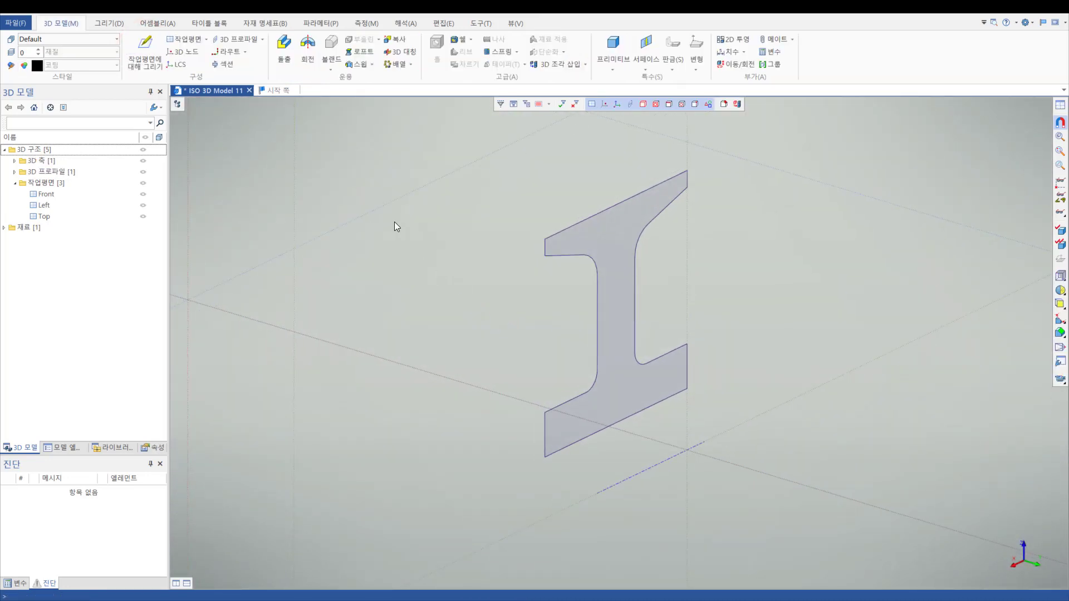
Step: Revolve the I-shaped profile 360 degrees about the drawn 3D axis to form the wheel body
left_click(310, 53)
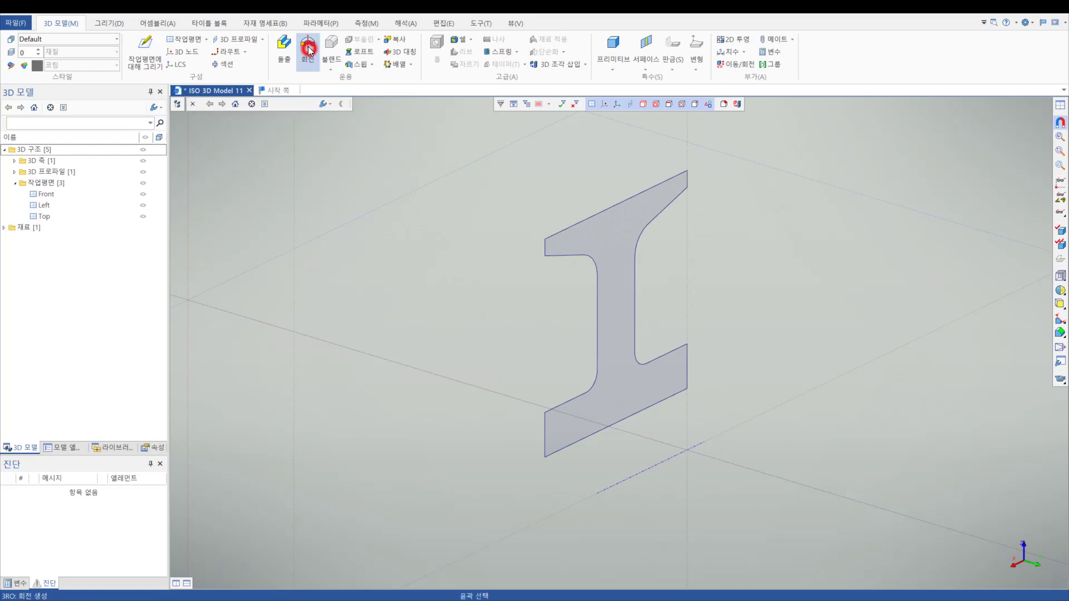
left_click(565, 229)
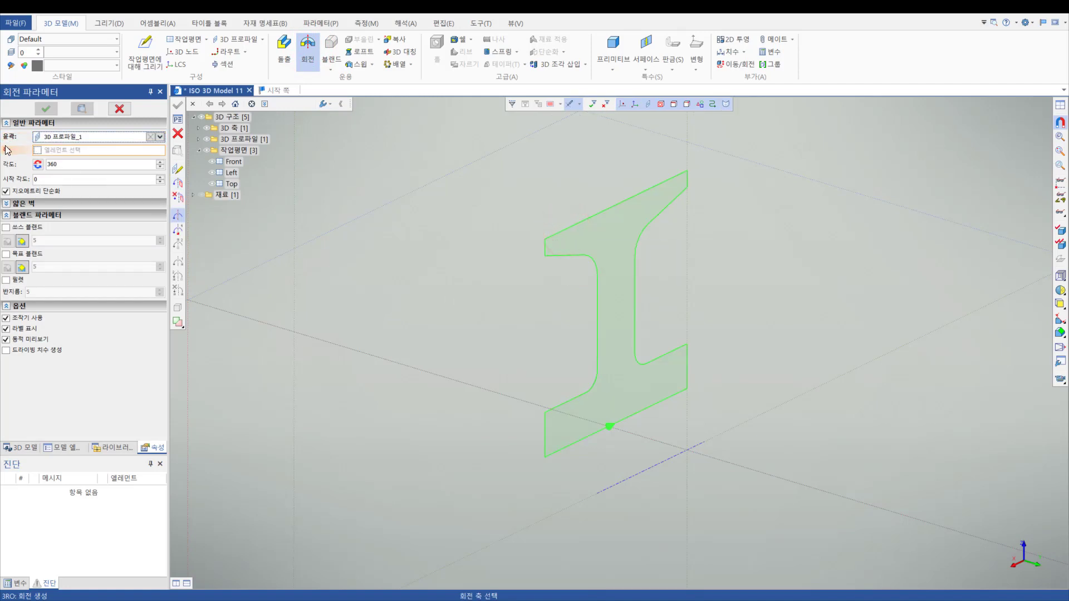
left_click(628, 481)
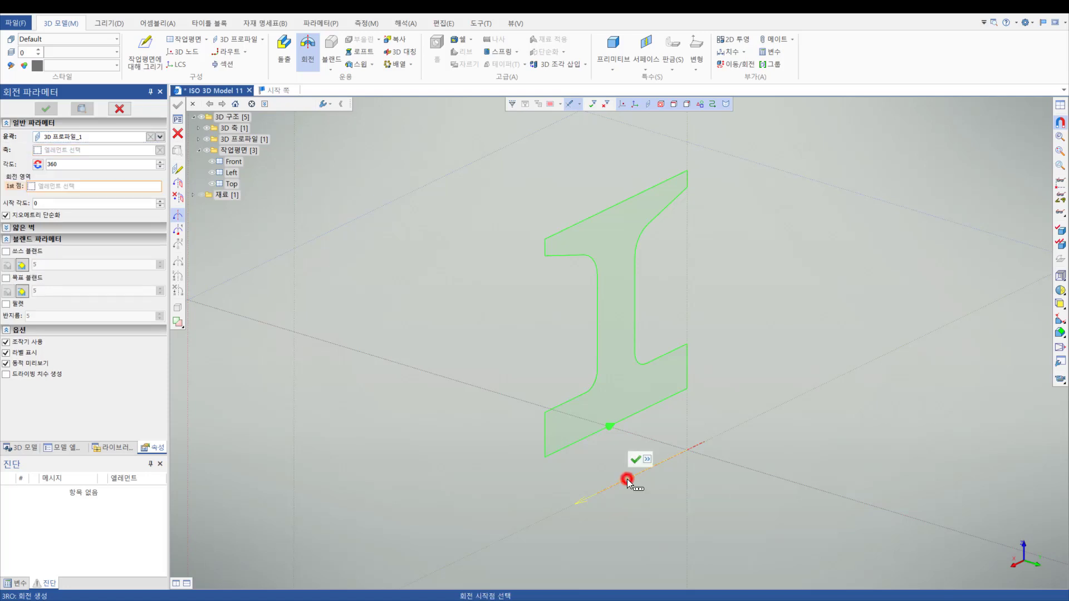
scroll(681, 423, "down", 3)
middle_click_drag(706, 469, 672, 371)
scroll(683, 364, "down", 1)
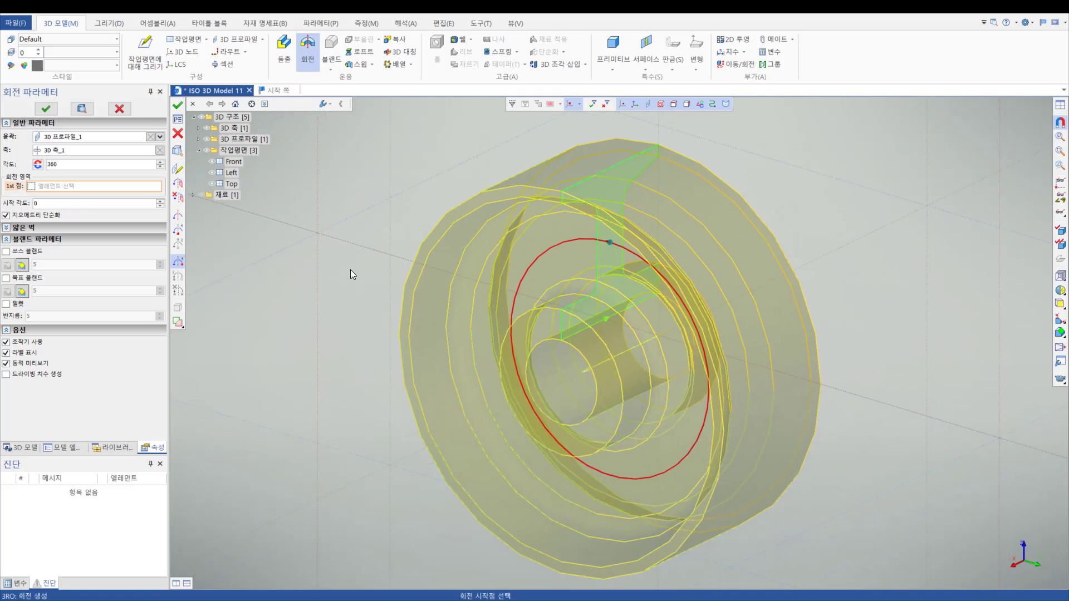
left_click(53, 109)
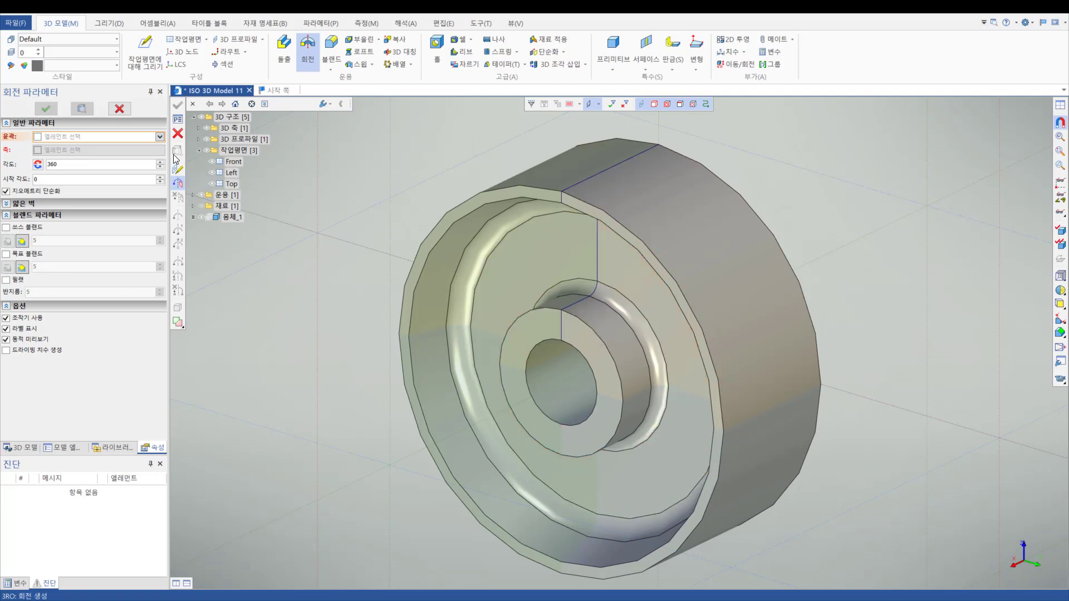
left_click(178, 134)
Step: Start a workplane sketch on the flat annular web face of the wheel
left_click(513, 287)
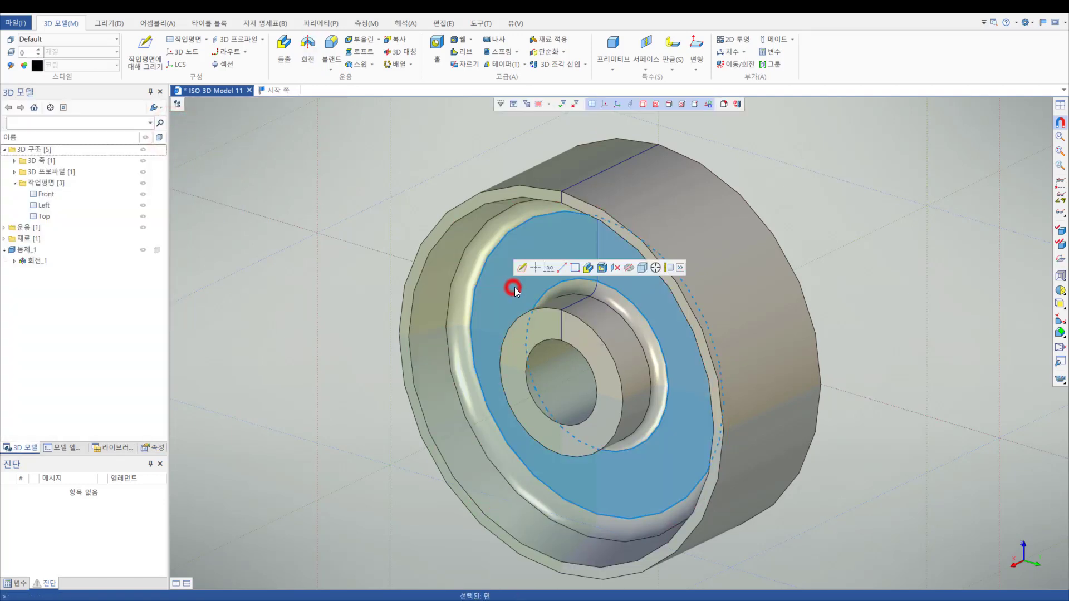
left_click(548, 269)
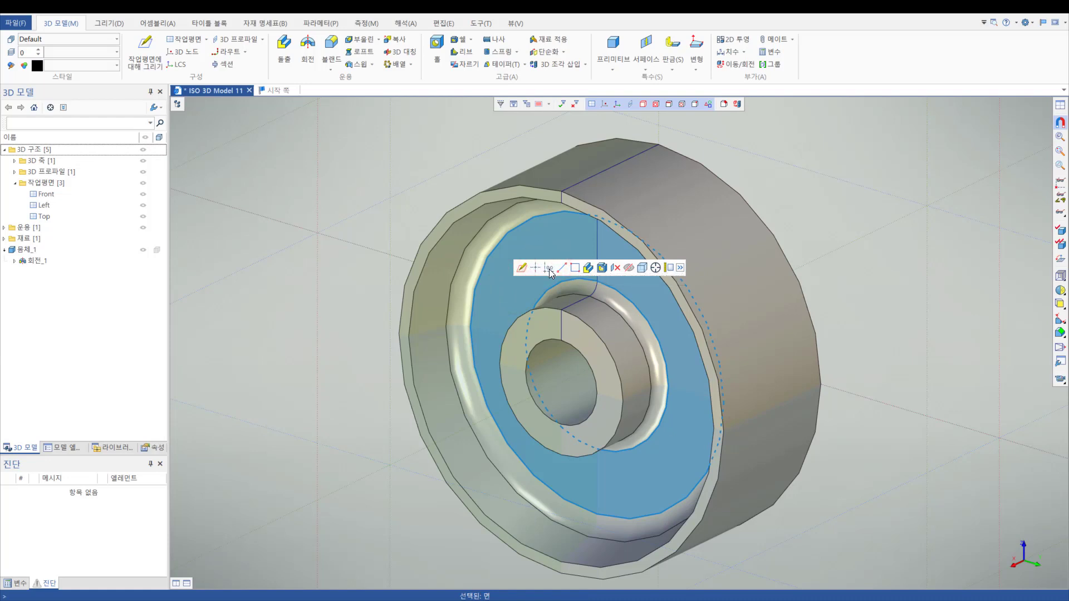
left_click(546, 270)
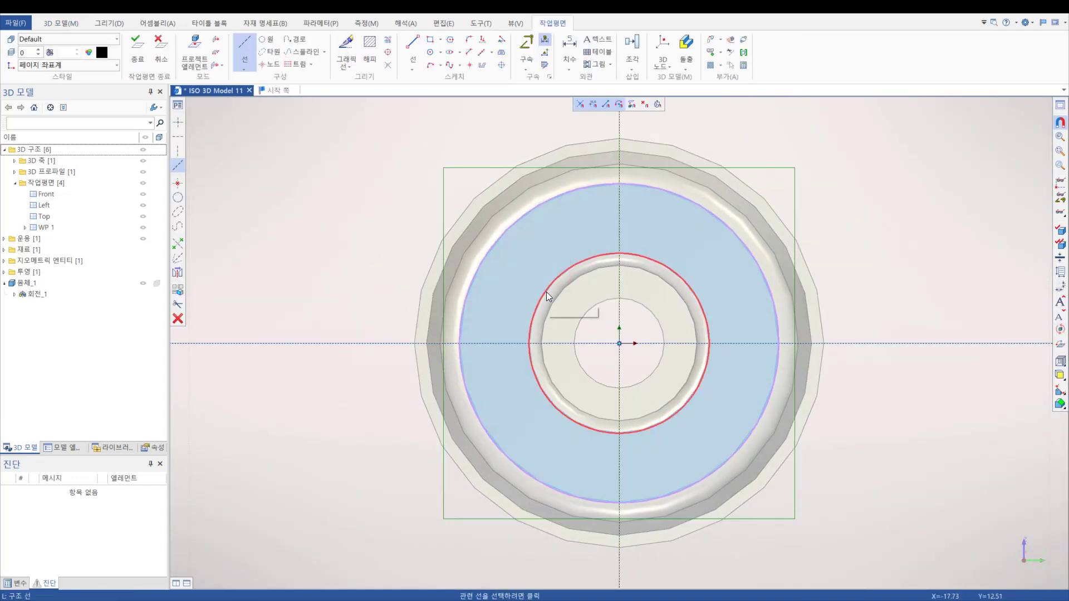
left_click(546, 291)
Step: Create a construction circle centred on the wheel axis with diameter ((D-3)+(d+8))/2-2.5
left_click(267, 39)
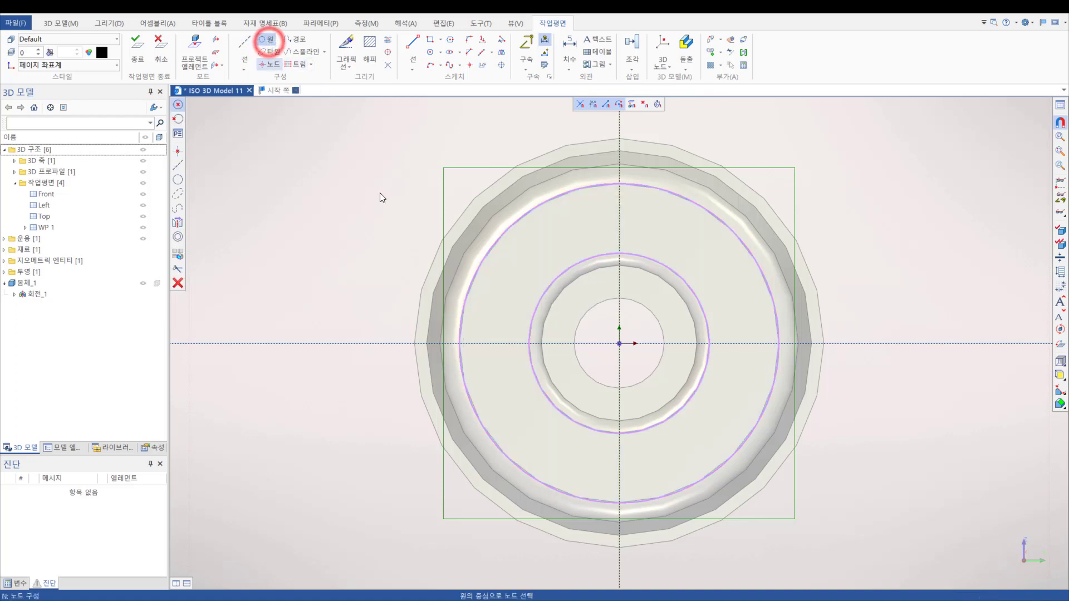
left_click(619, 343)
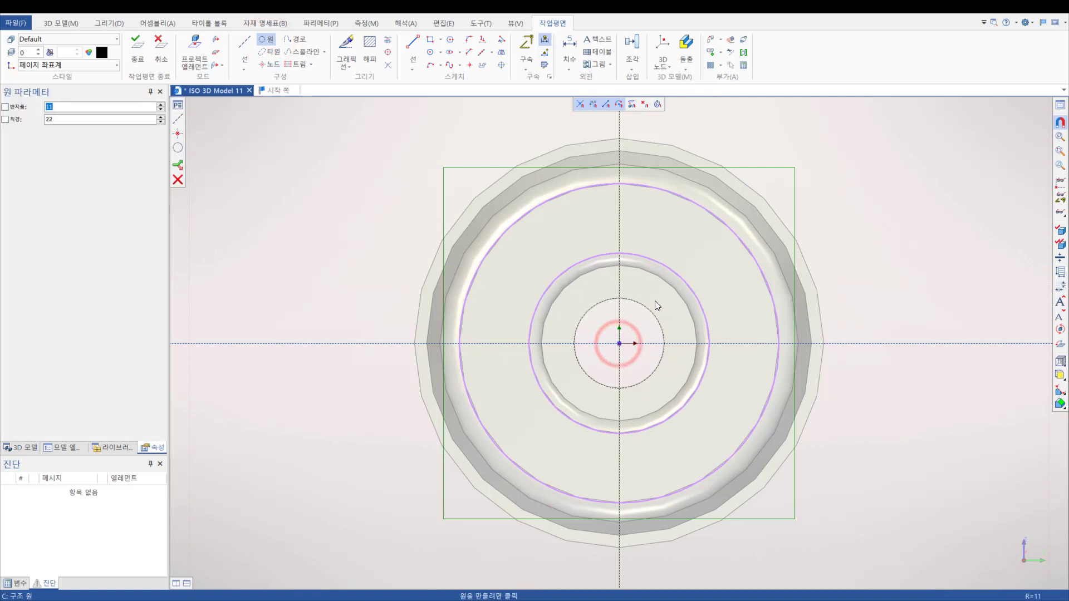
left_click(5, 119)
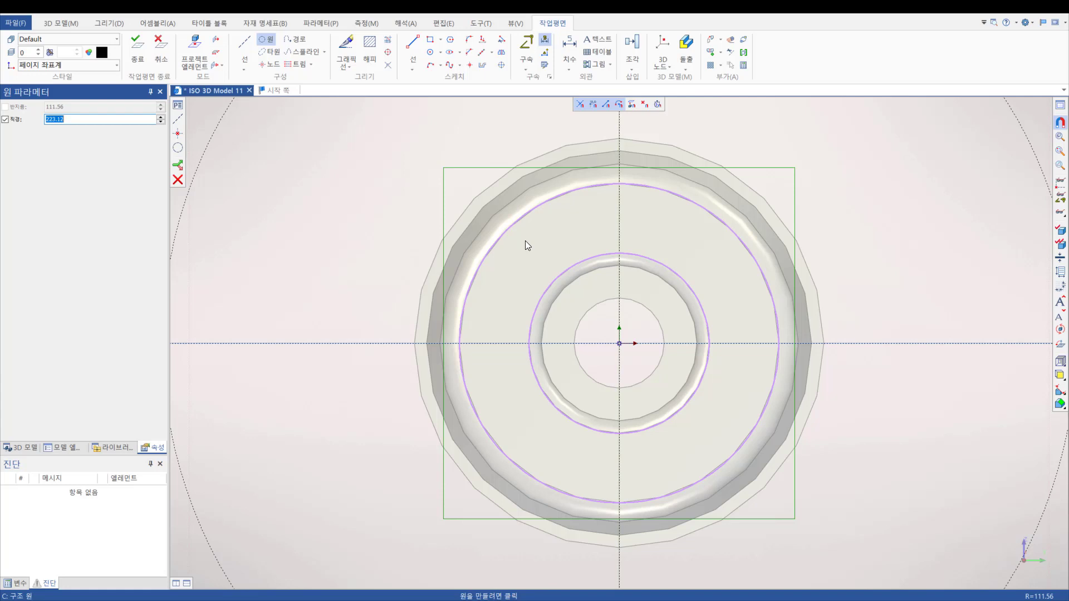
type("(")
type("(D-3)")
type("+")
type("8")
type("d")
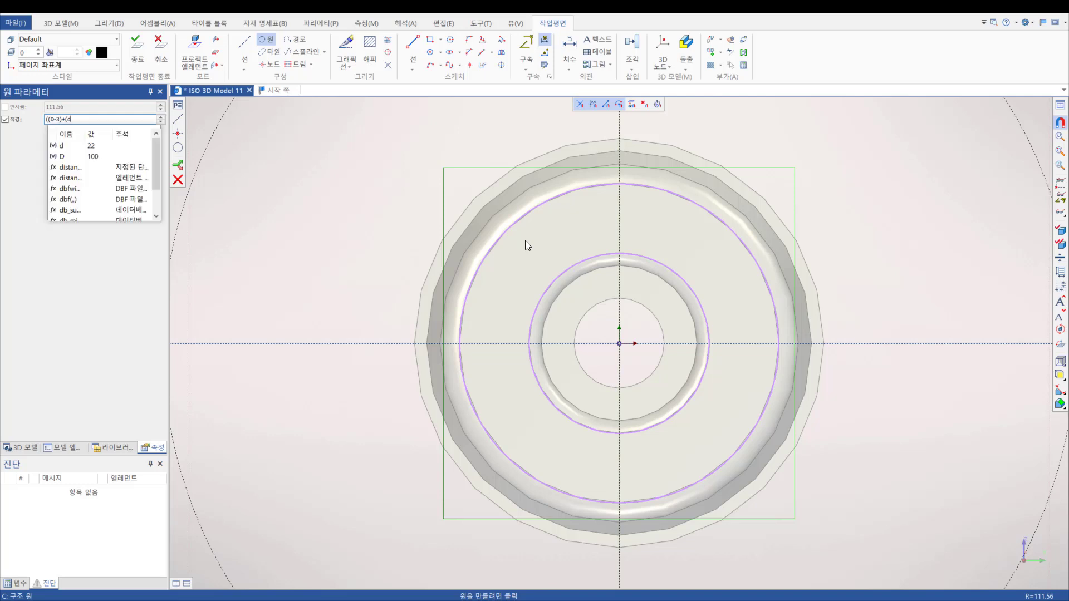
type("+8")
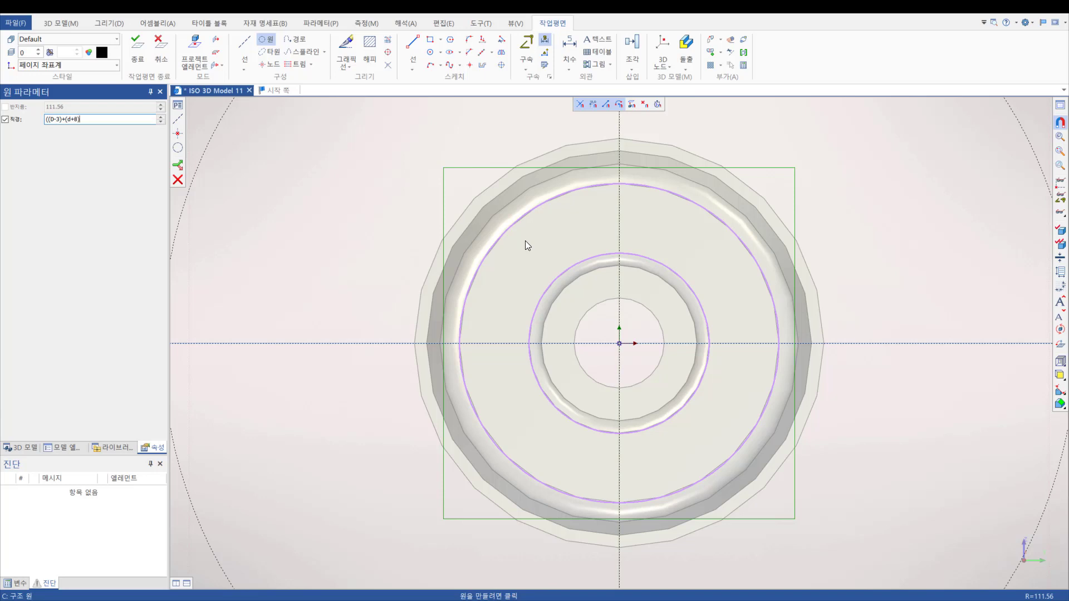
type("))/2")
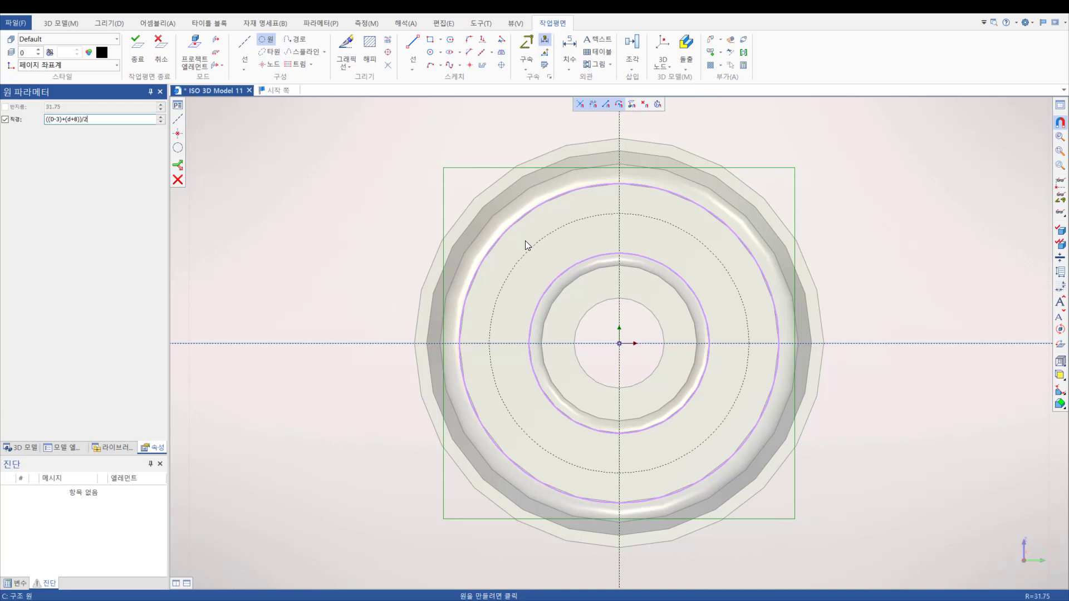
type("-2.5")
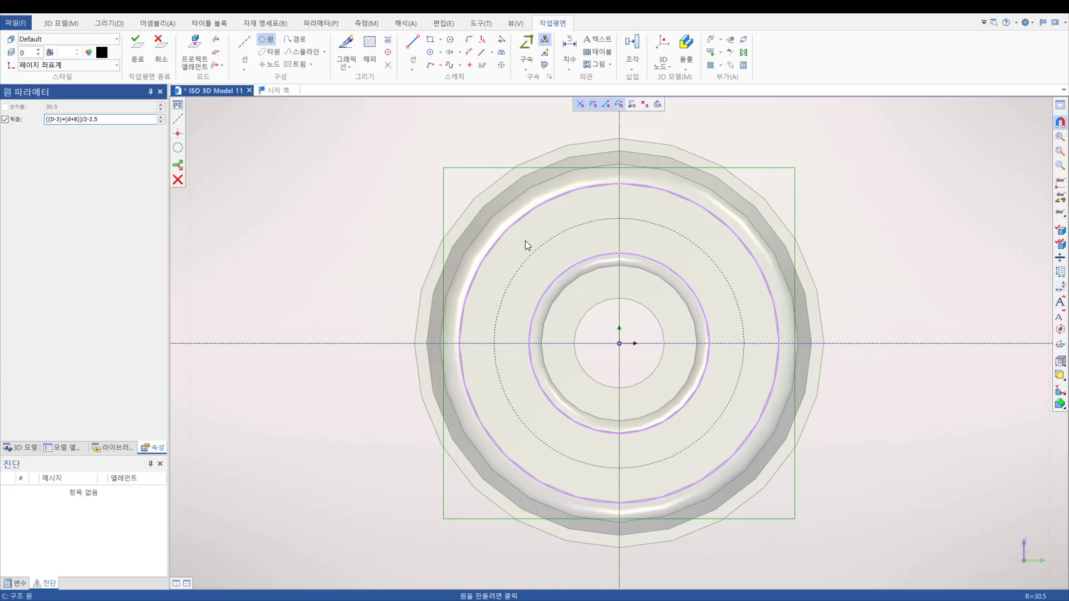
key("Return")
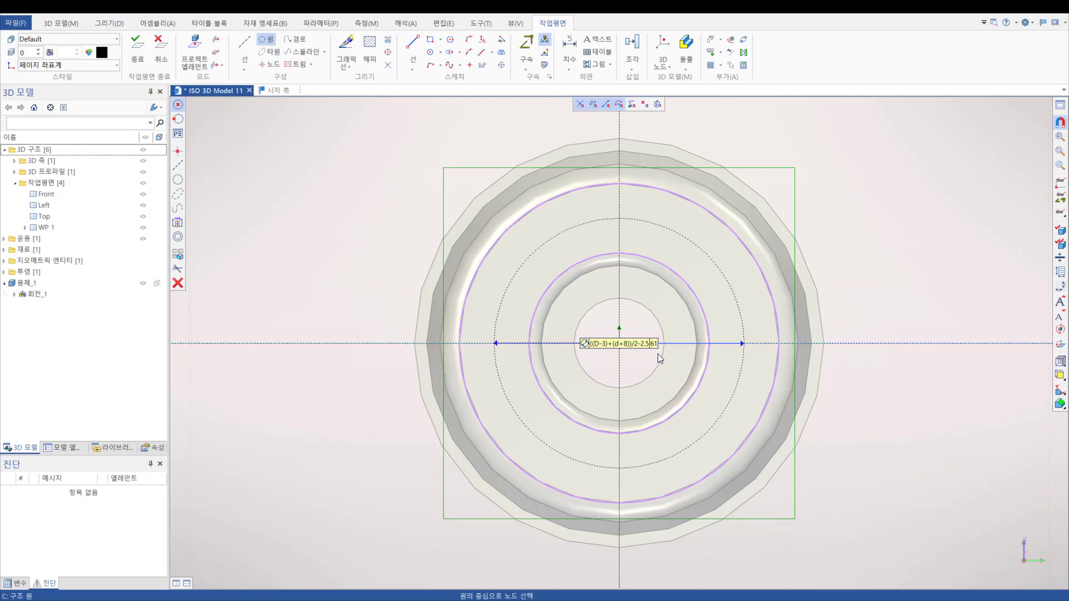
left_click(691, 343)
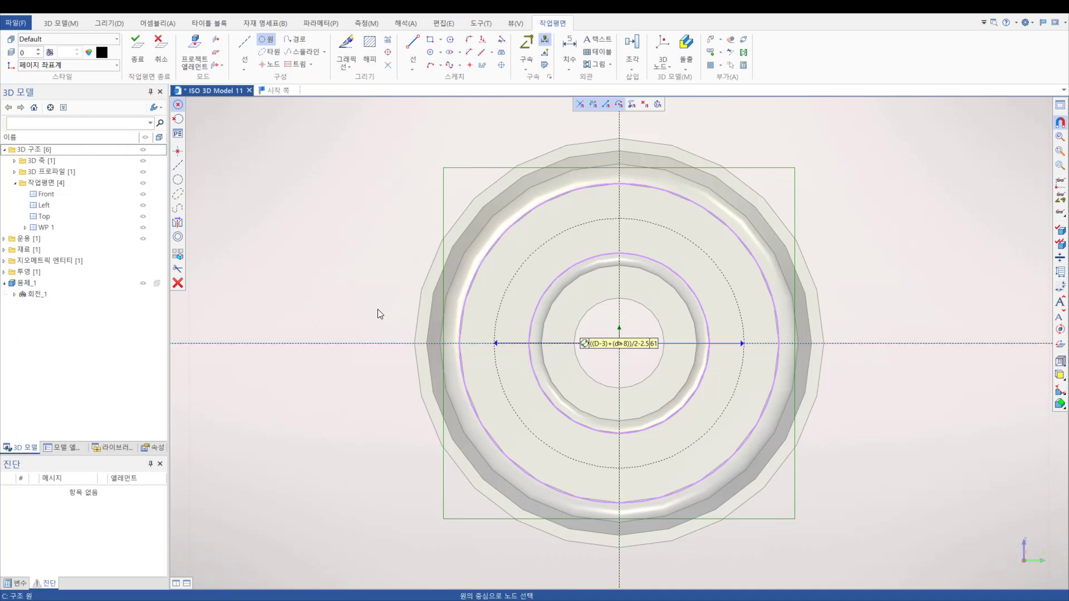
left_click(178, 283)
Step: Add a construction line through the circle's centre at an angle of 150 degrees
left_click(245, 43)
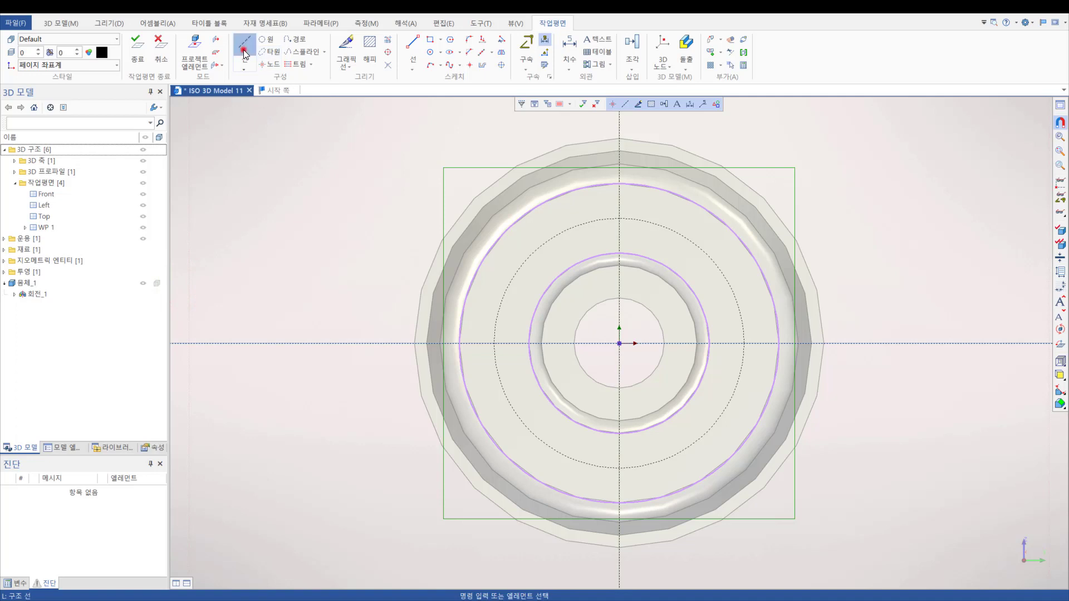
left_click(620, 344)
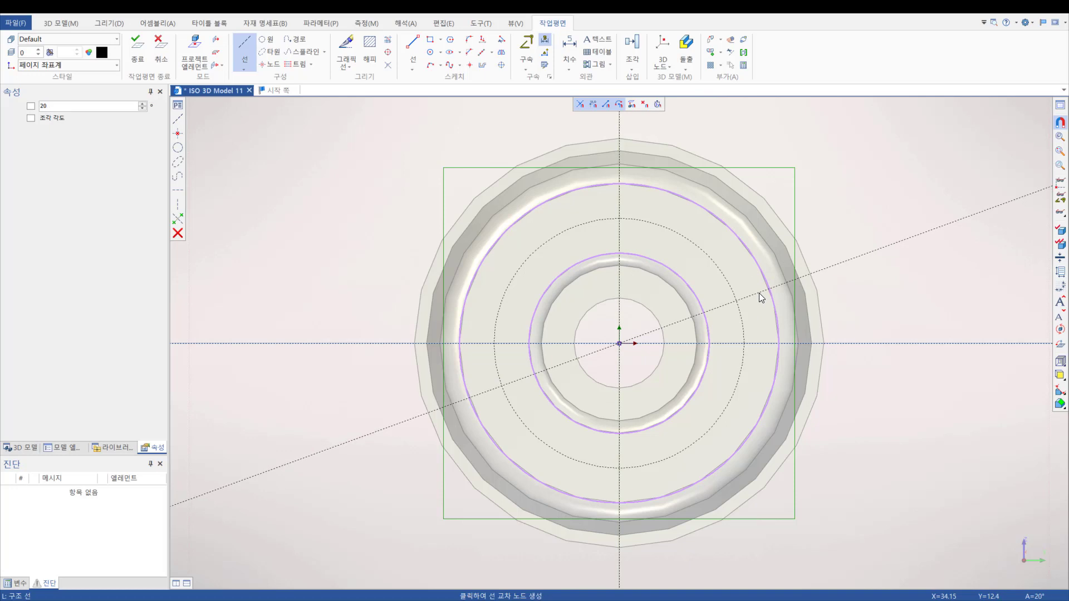
type("150")
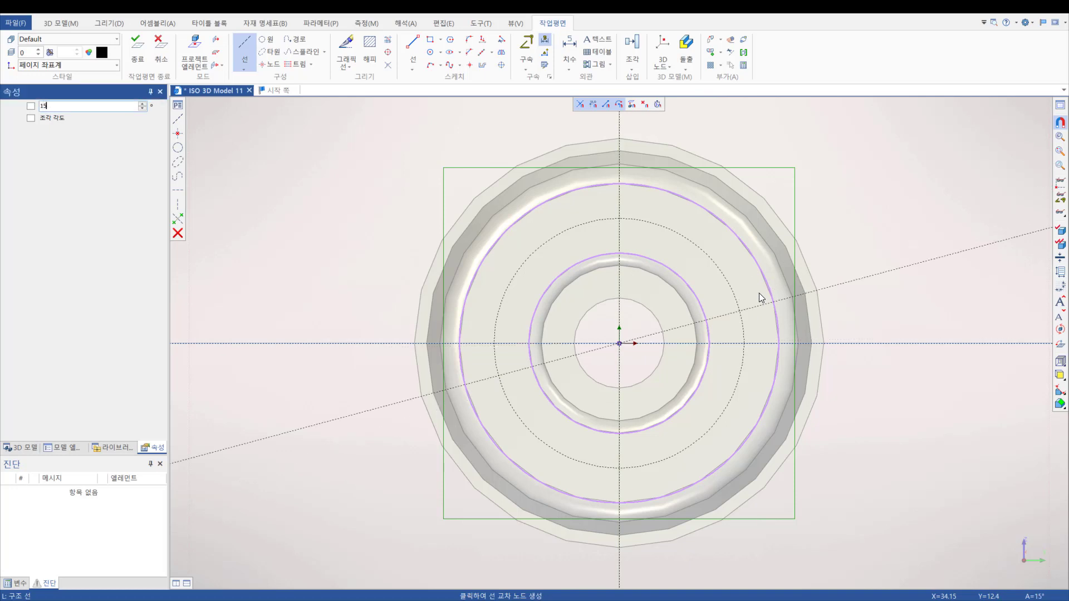
key("Return")
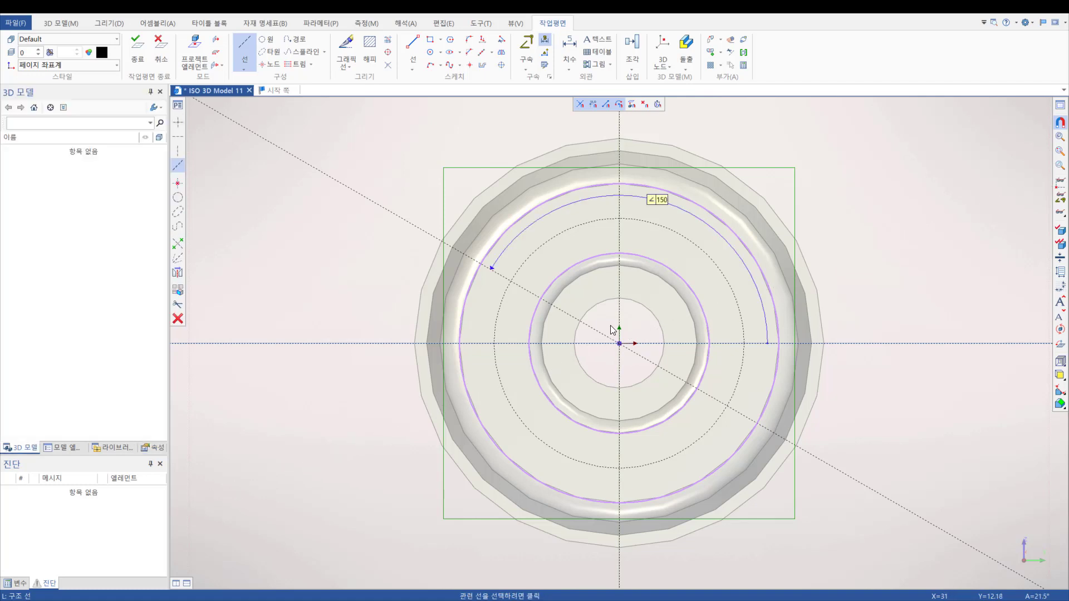
key("Escape")
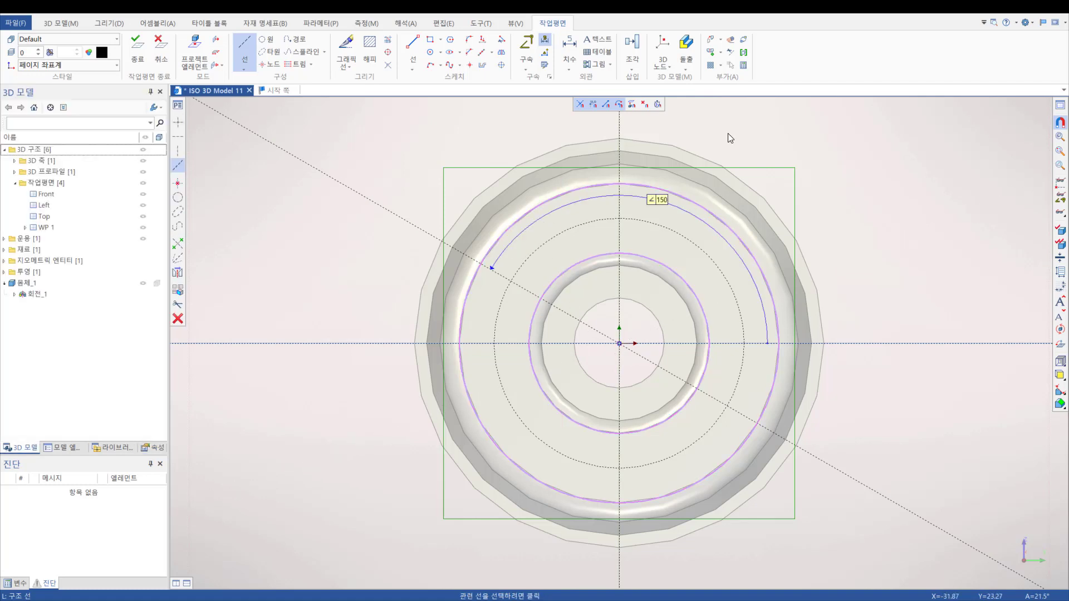
Step: Create a 3D node where the 150-degree line crosses the construction circle on its upper-left side, and finish the workplane sketch
left_click(661, 44)
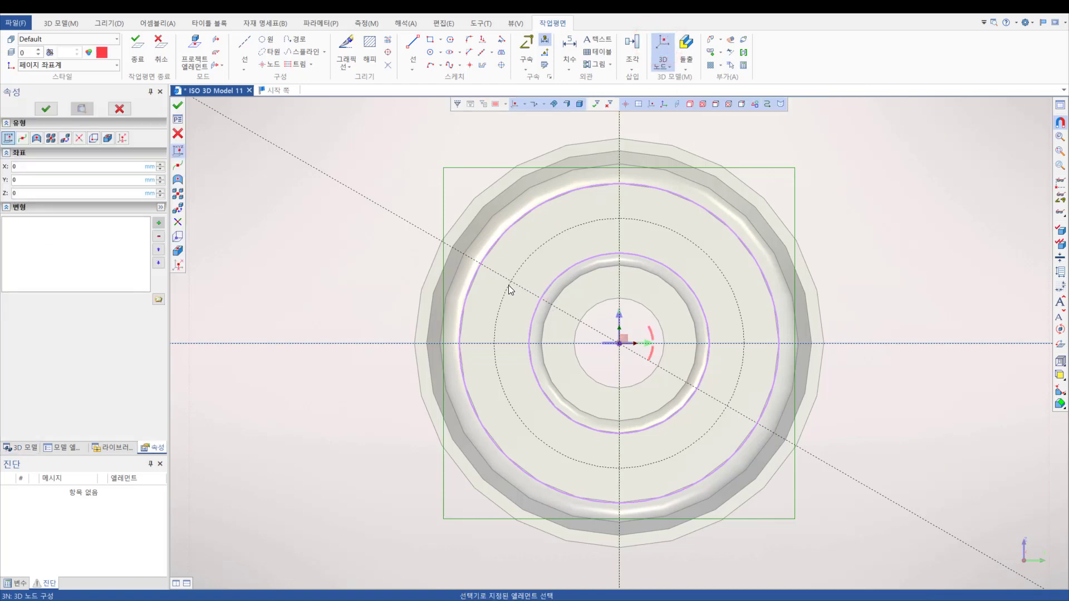
scroll(509, 285, "down", 2)
scroll(510, 284, "up", 3)
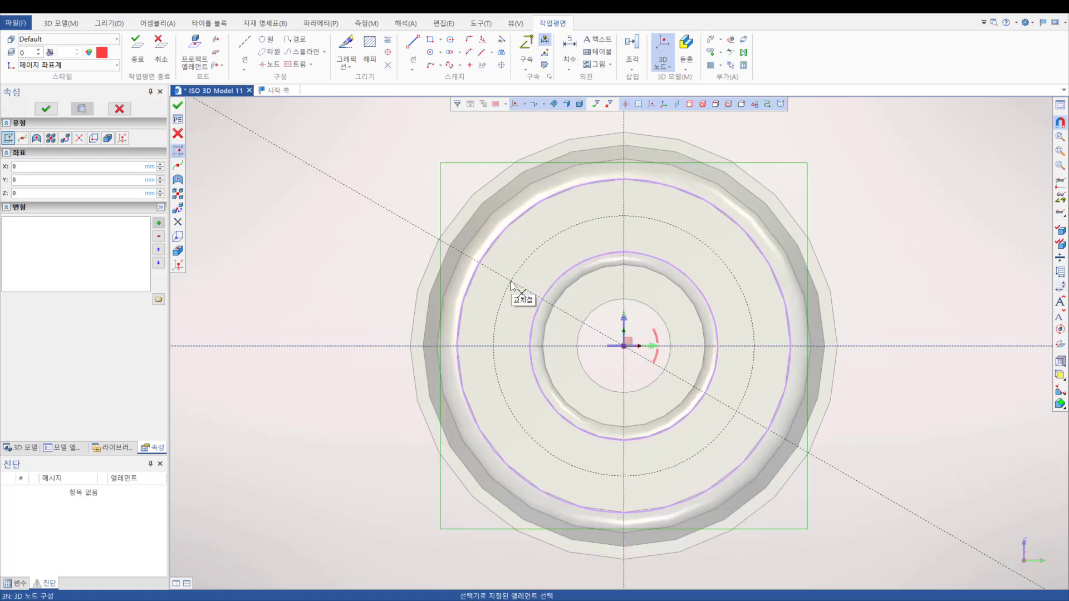
scroll(511, 285, "up", 4)
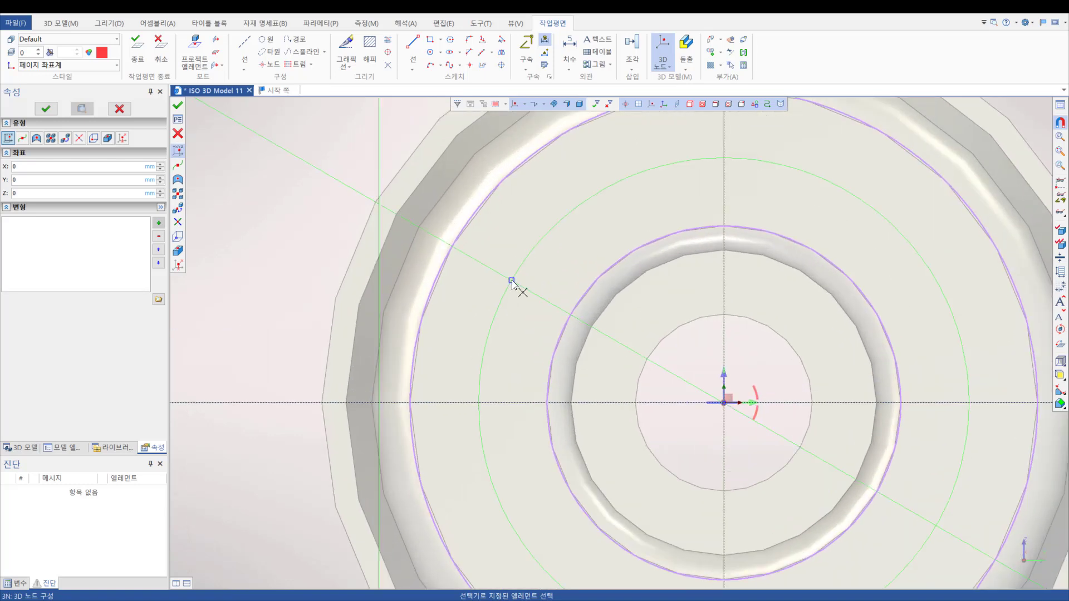
left_click(512, 279)
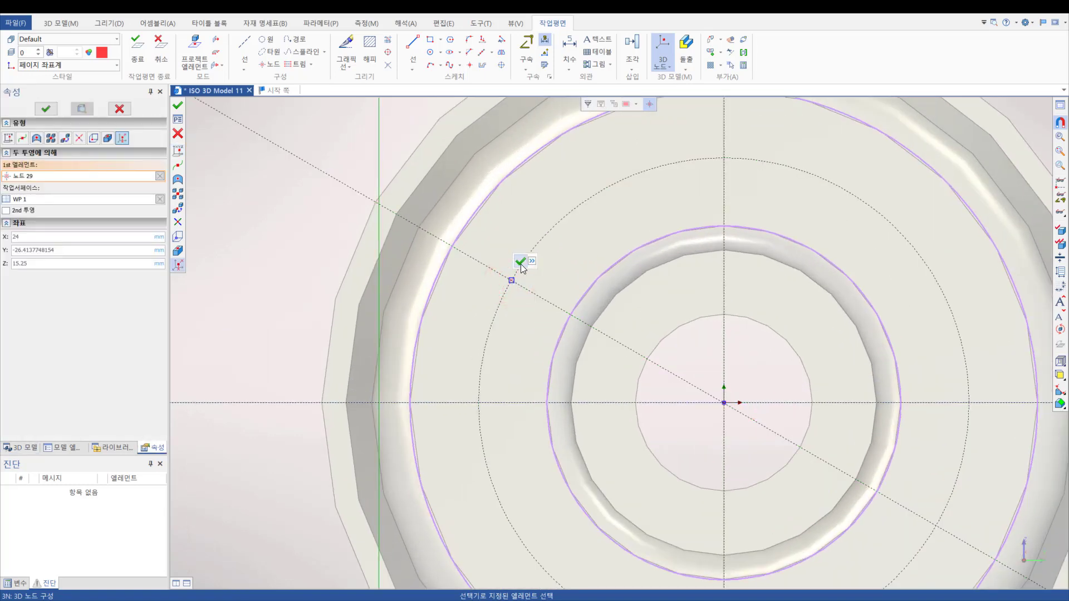
left_click(520, 262)
scroll(603, 310, "down", 3)
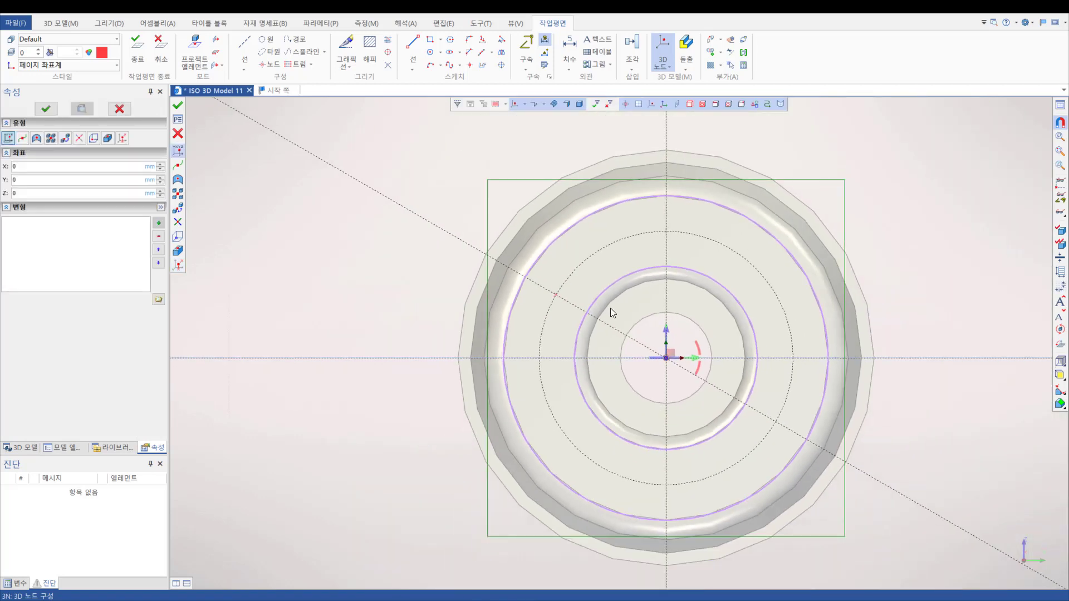
scroll(607, 307, "down", 1)
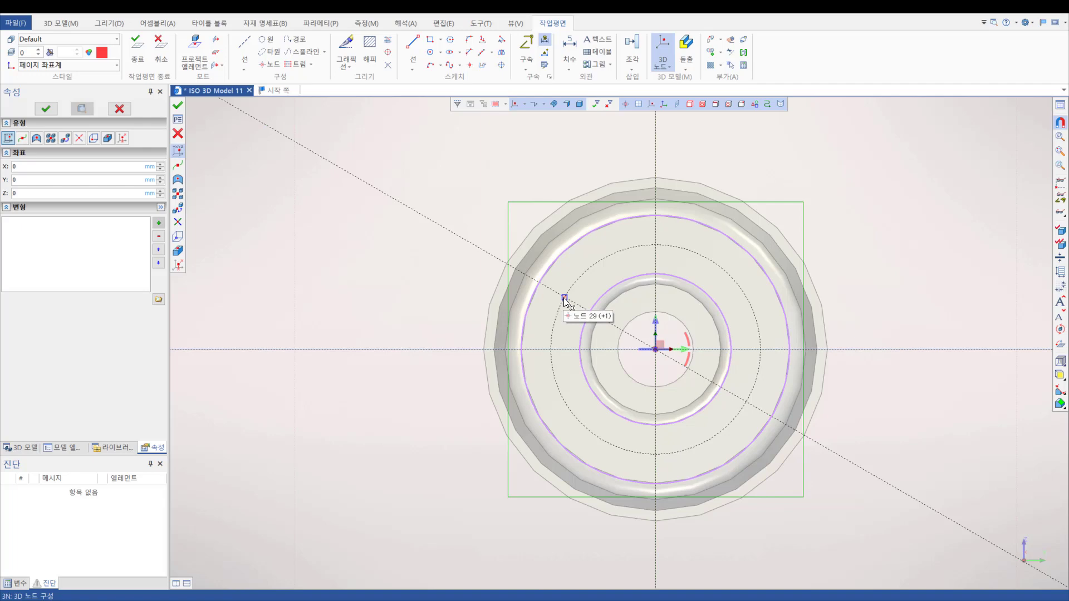
key("Escape")
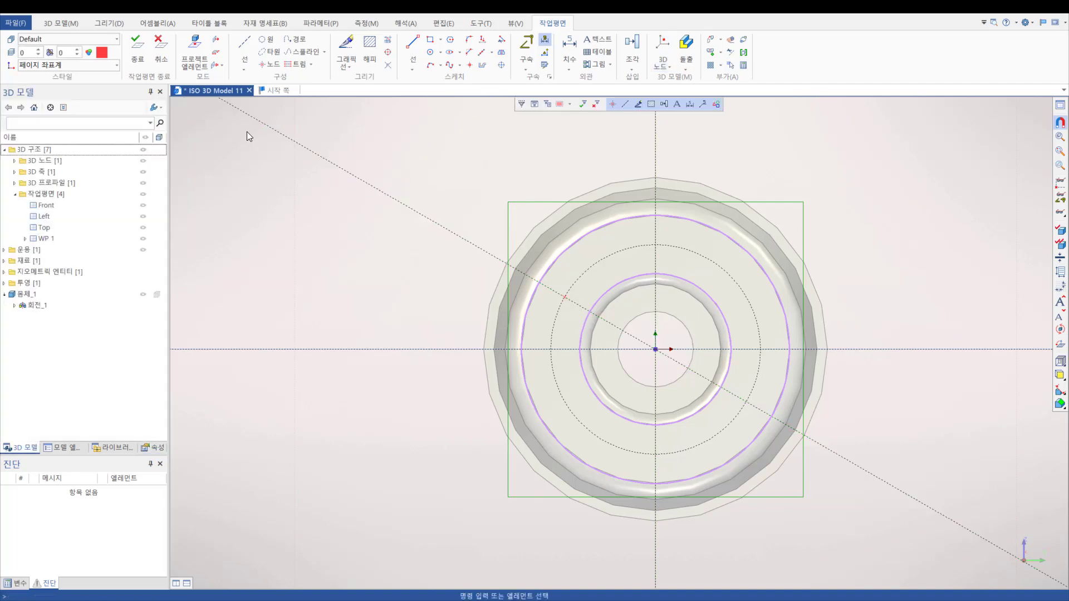
left_click(136, 46)
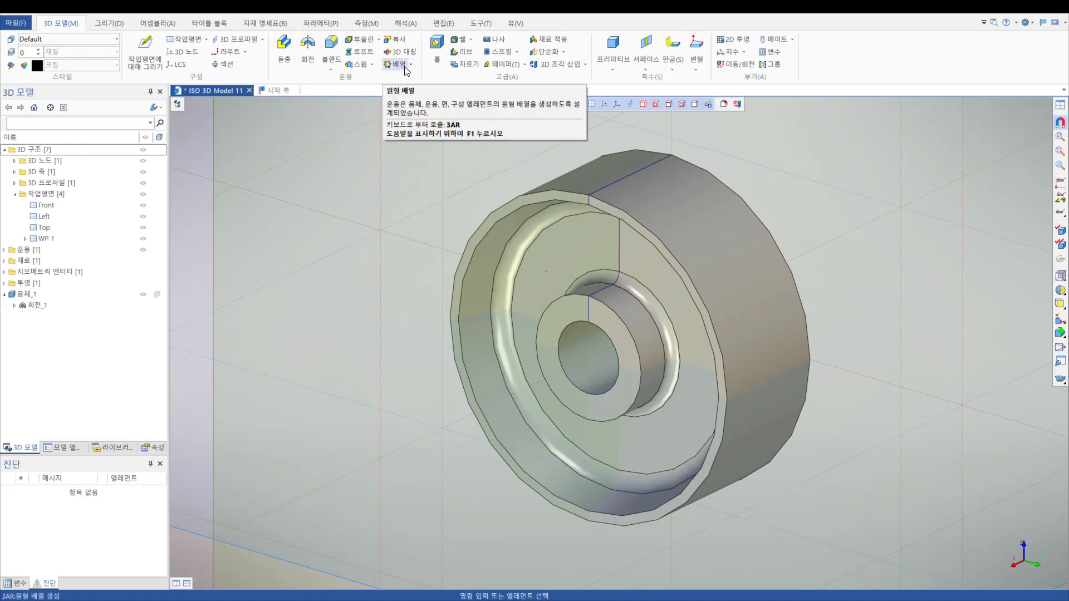
Step: Start a circular construction array of the web's 3D node, using the cylindrical bore face as the rotation axis
left_click(412, 65)
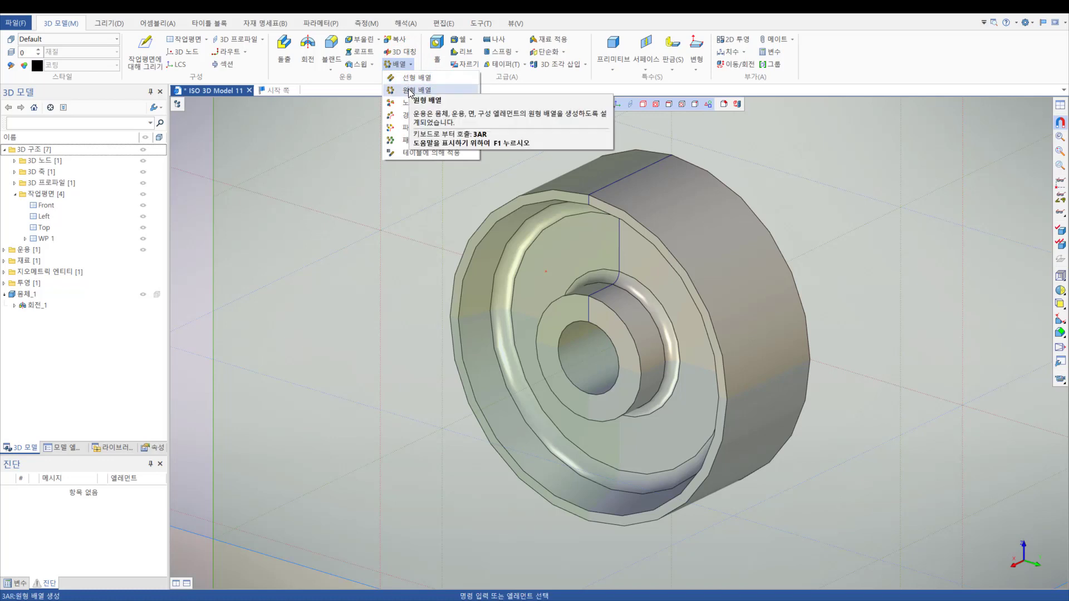
left_click(411, 91)
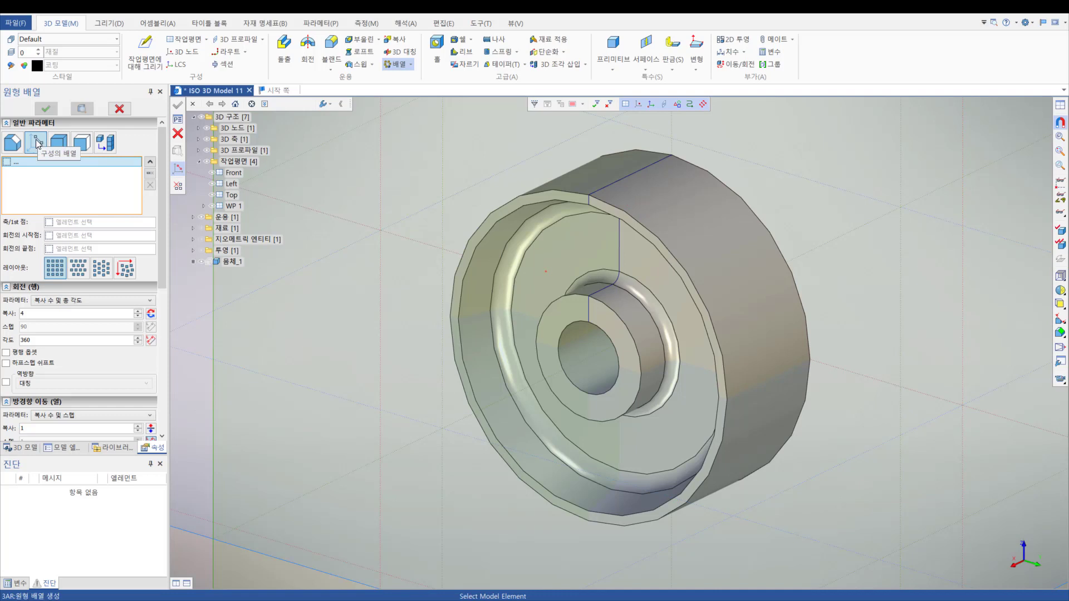
left_click(546, 272)
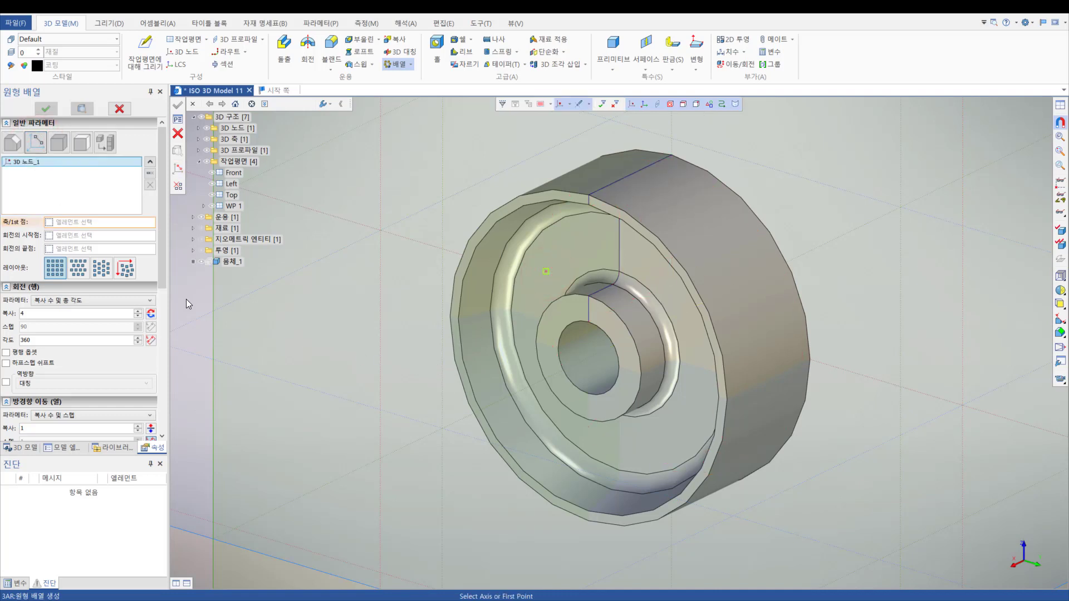
left_click(61, 222)
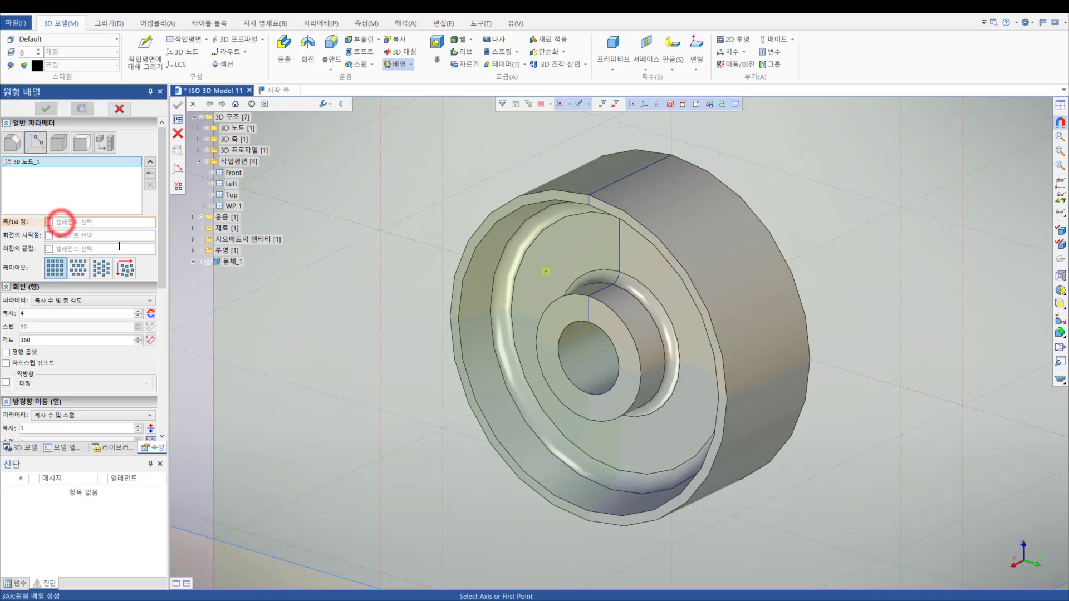
left_click(588, 362)
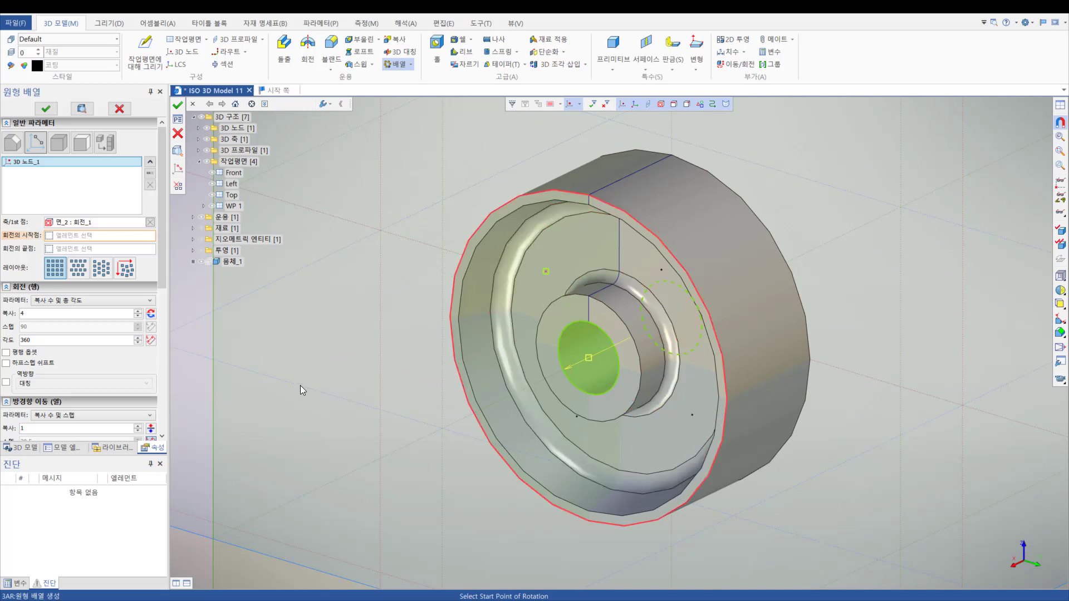
Step: Drive the array's number of copies with a new variable n equal to 6 and create the circular node array
left_click(54, 313)
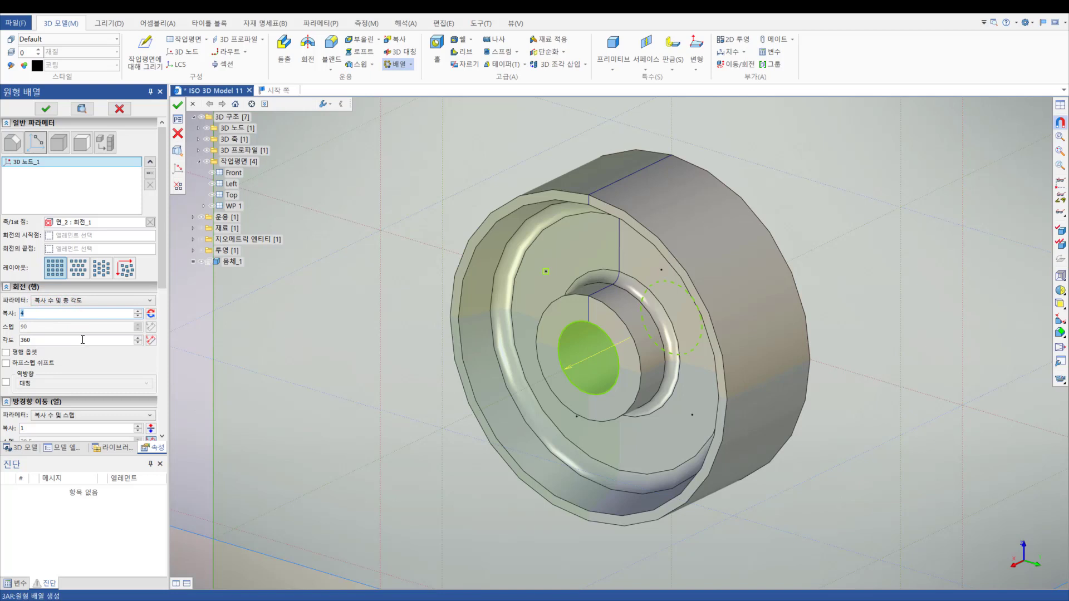
type("6")
key("Return")
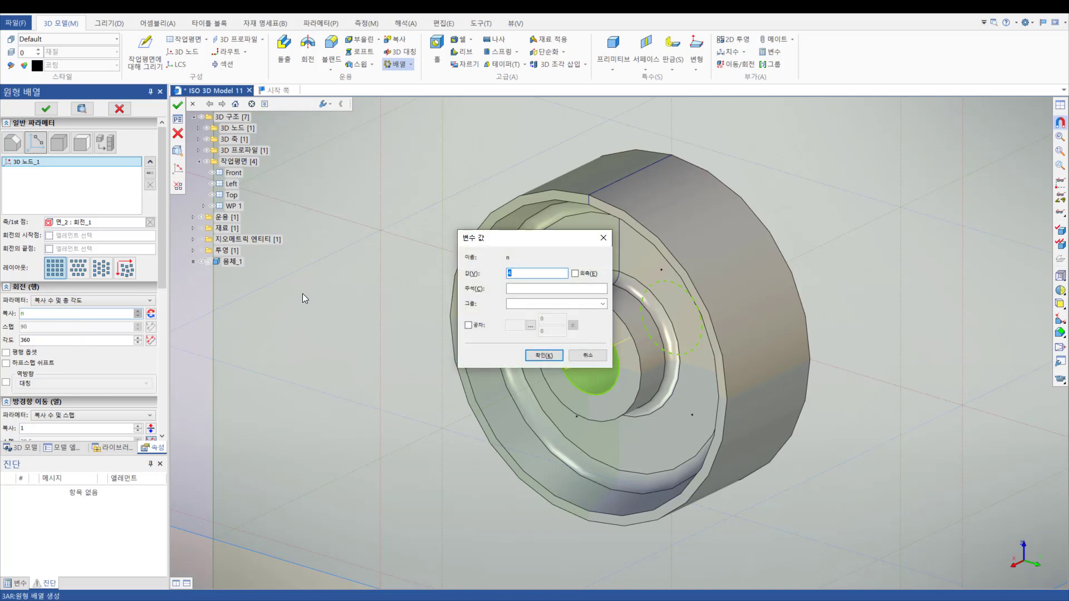
type("6")
key("Return")
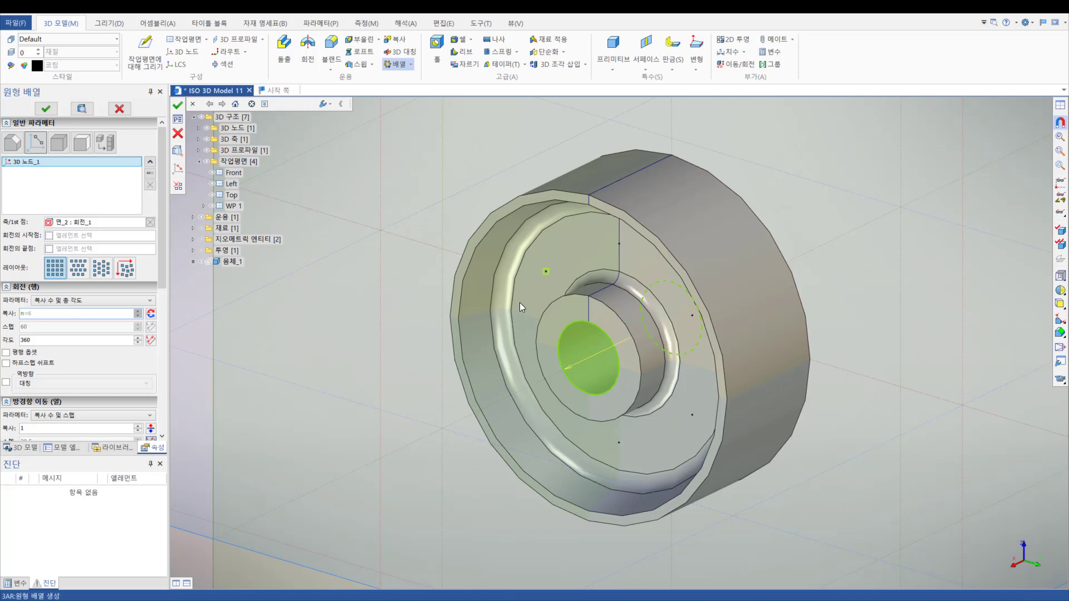
left_click(47, 109)
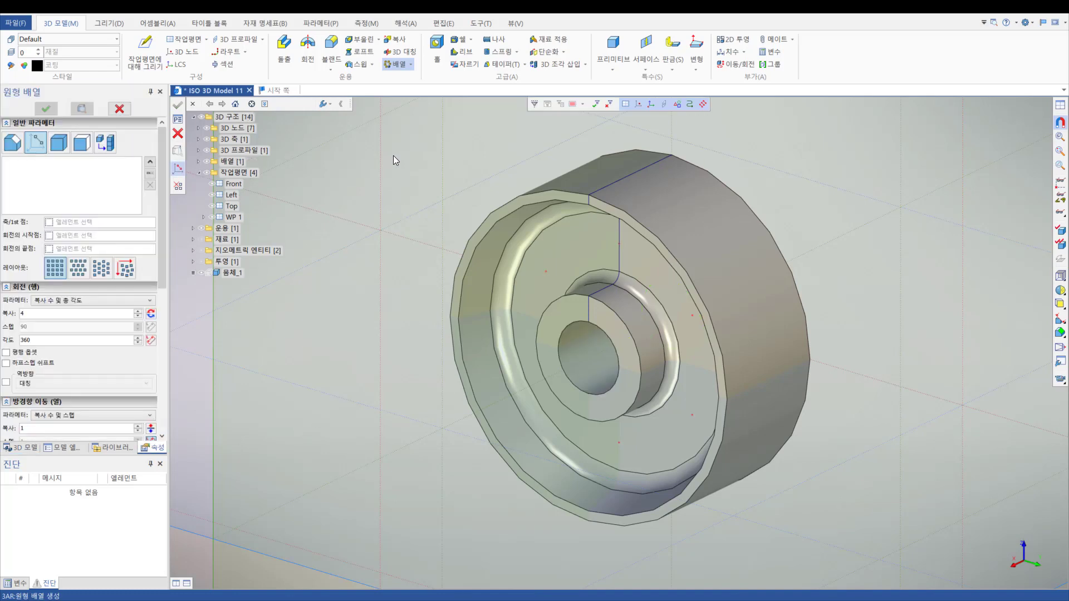
left_click(178, 134)
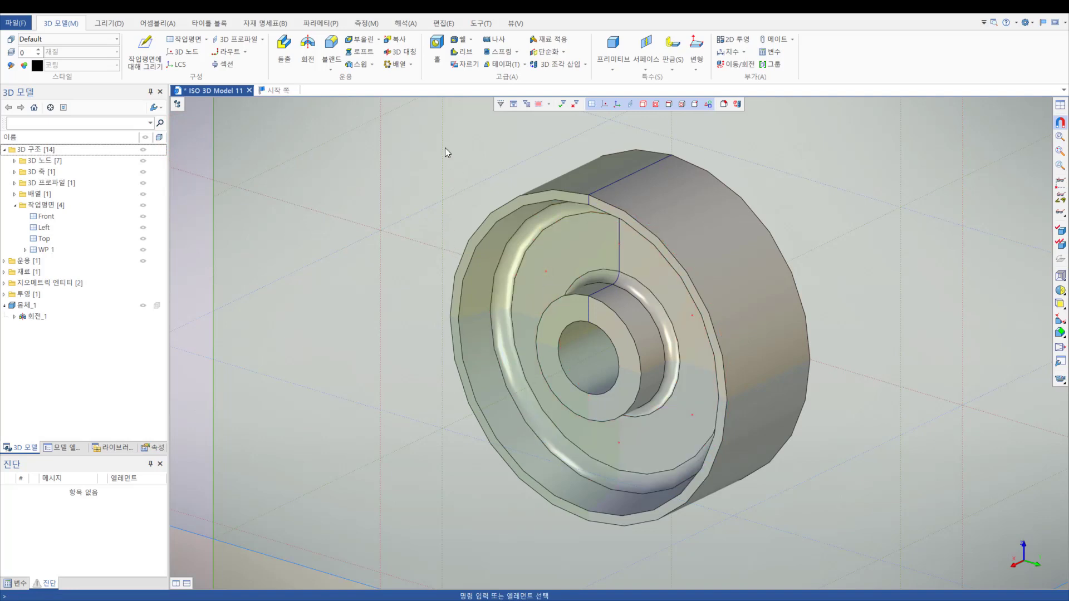
Step: Set up a plain metric fastener hole of diameter 14 at the original 3D node on the web face
left_click(436, 49)
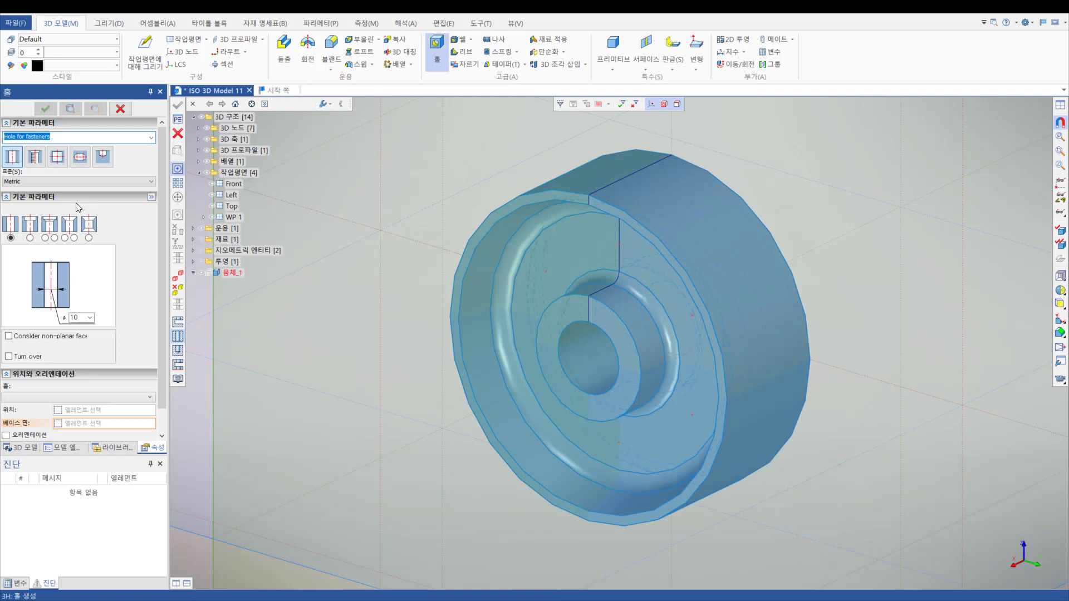
left_click(84, 317)
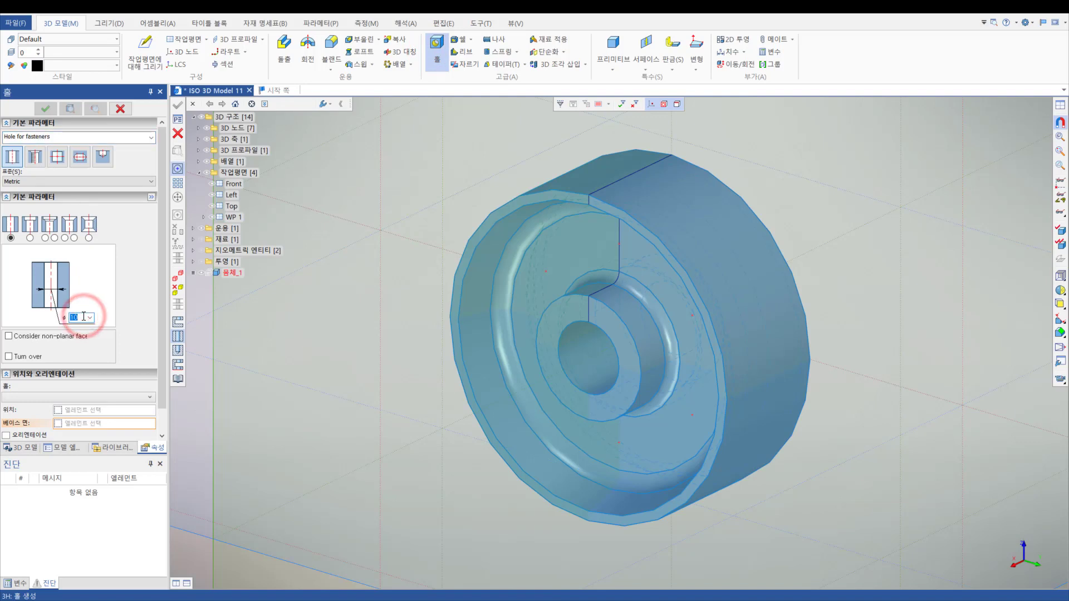
type("14")
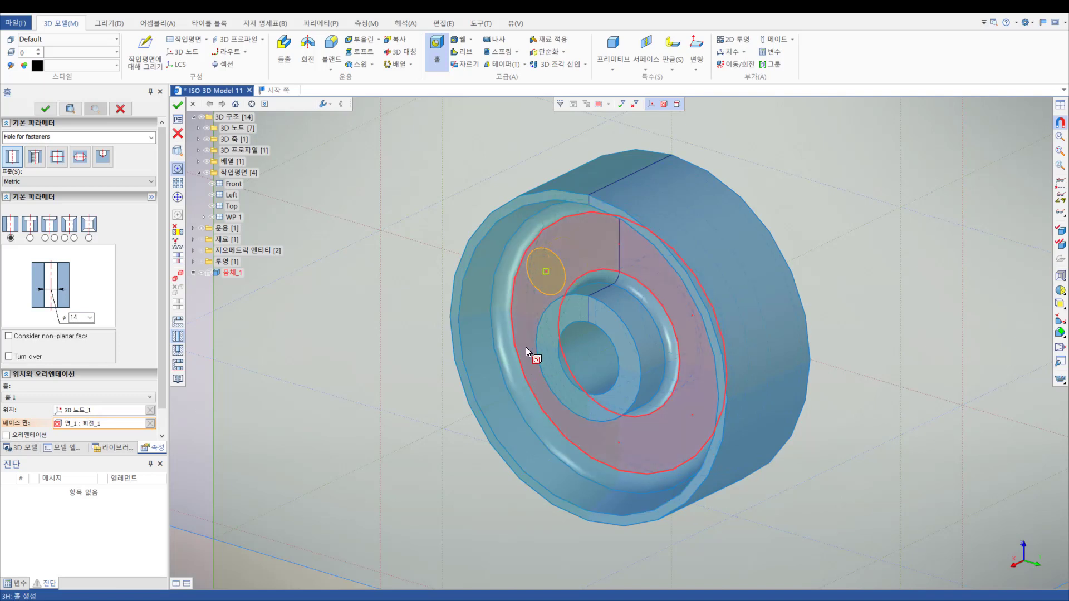
Step: Place the hole at every node of the circular array and create the holes through the web
left_click(178, 183)
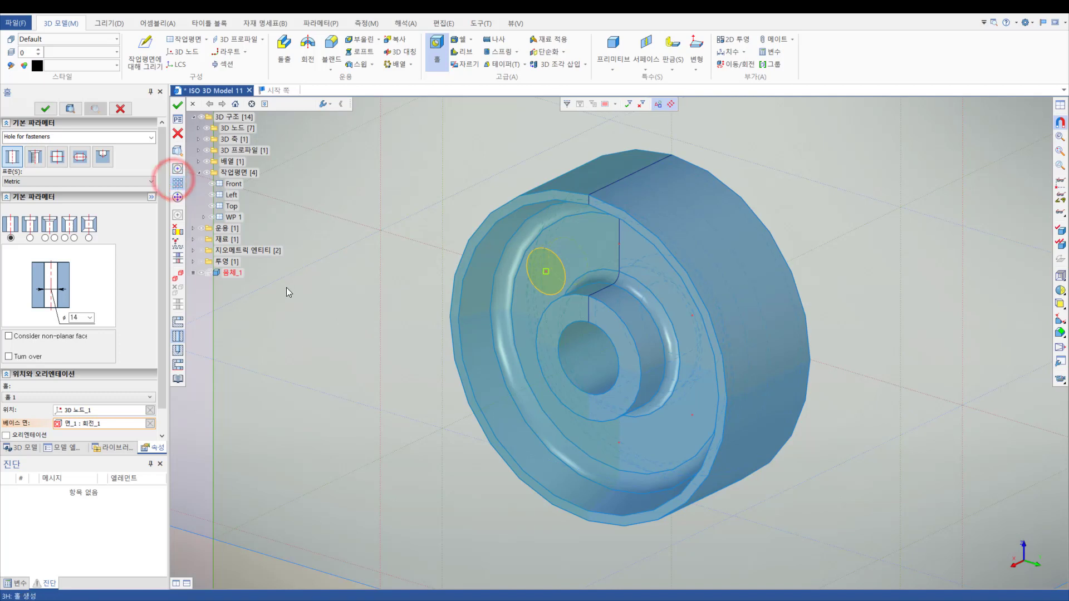
left_click(621, 244)
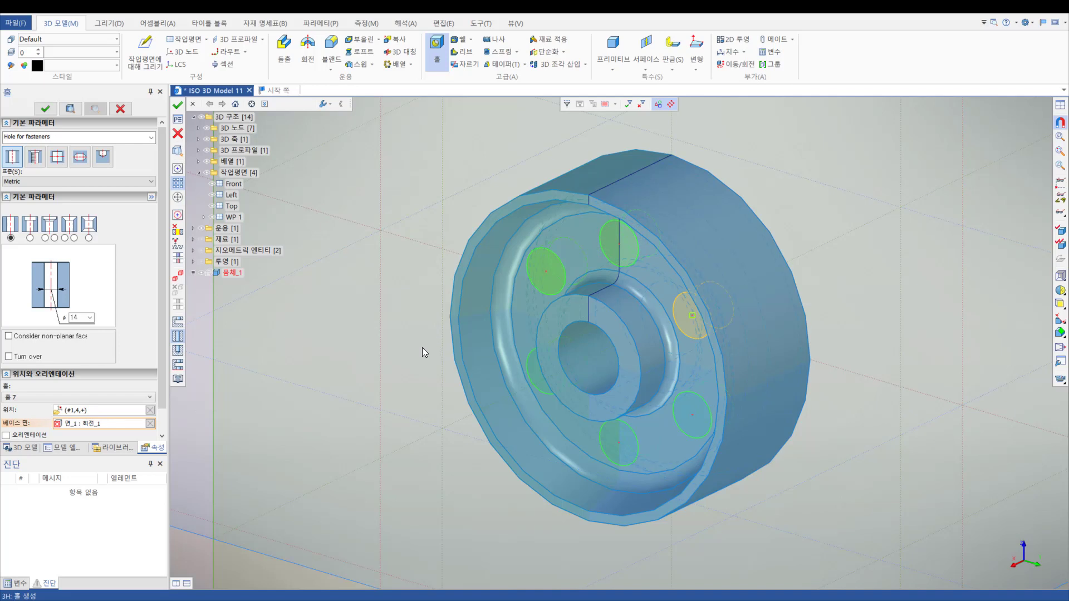
left_click(176, 107)
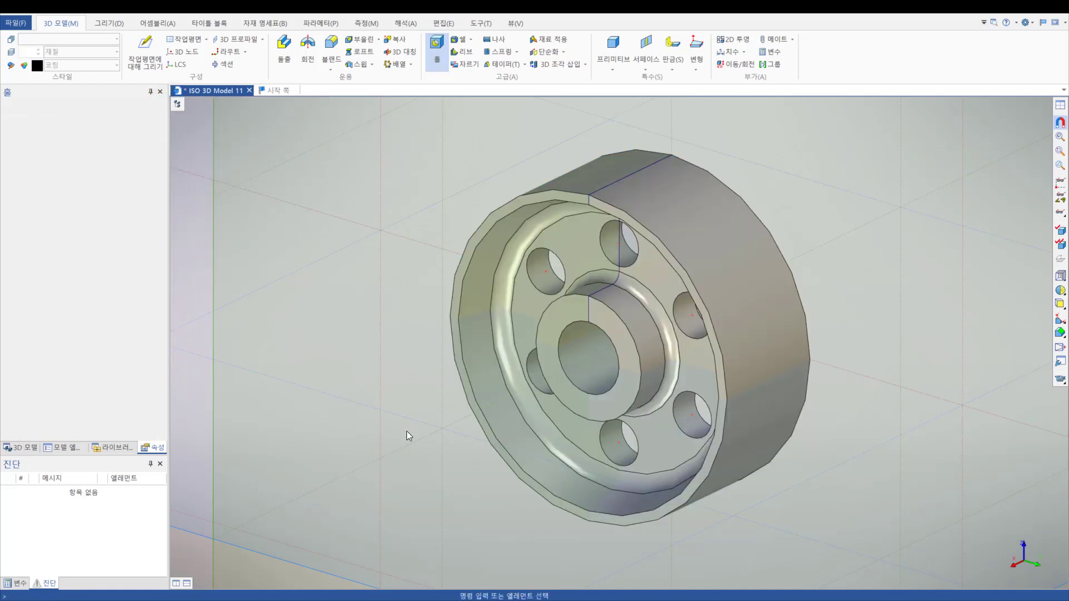
scroll(734, 384, "down", 2)
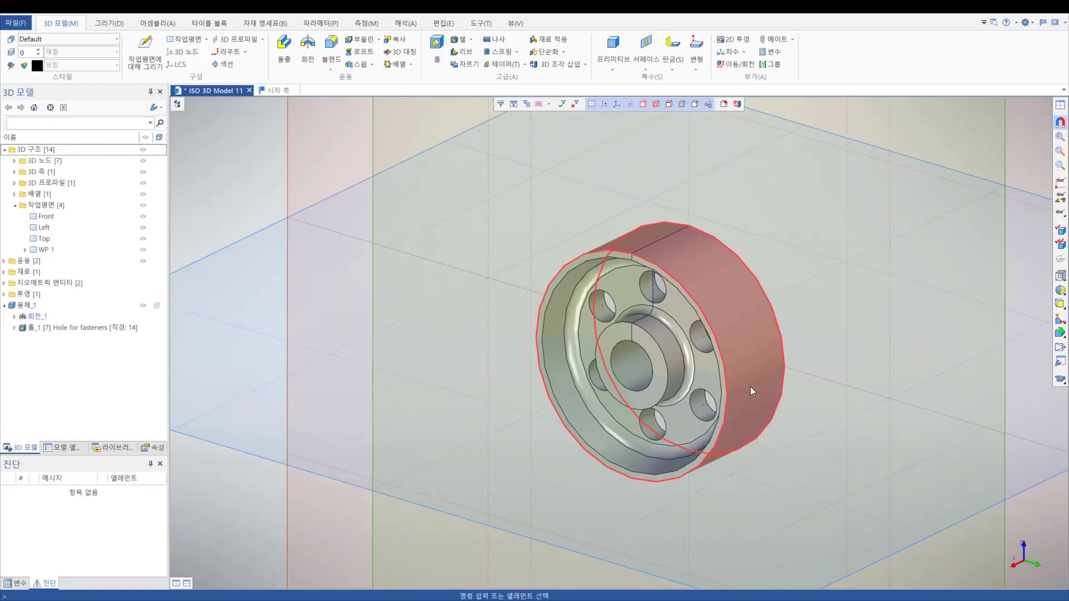
scroll(750, 387, "up", 1)
scroll(843, 375, "down", 1)
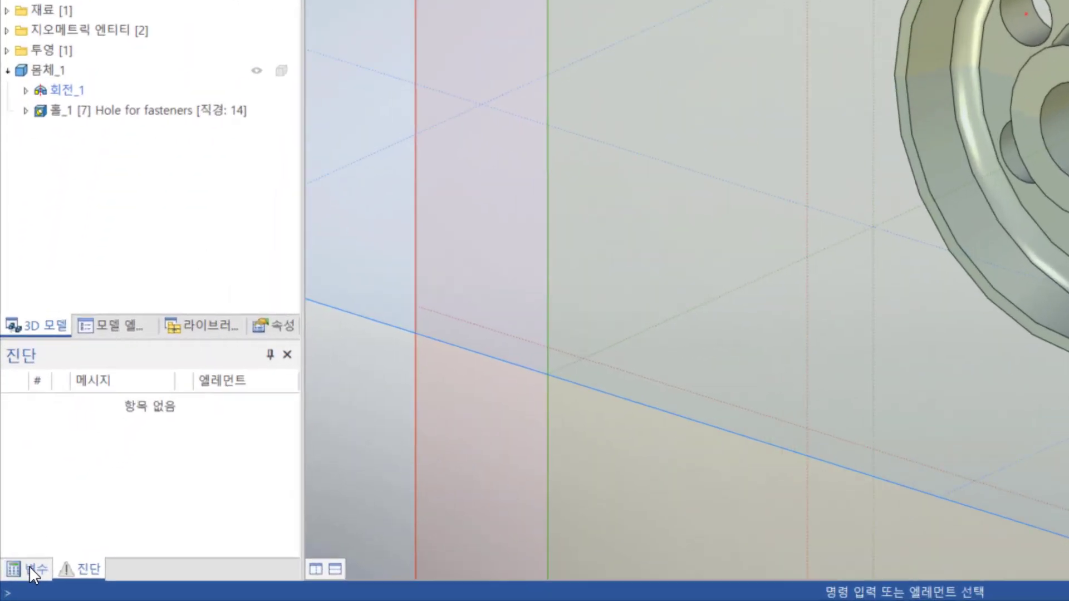
Step: Set the variable n to 4 and regenerate the 3D model, viewing the hole pattern from the front
left_click(29, 565)
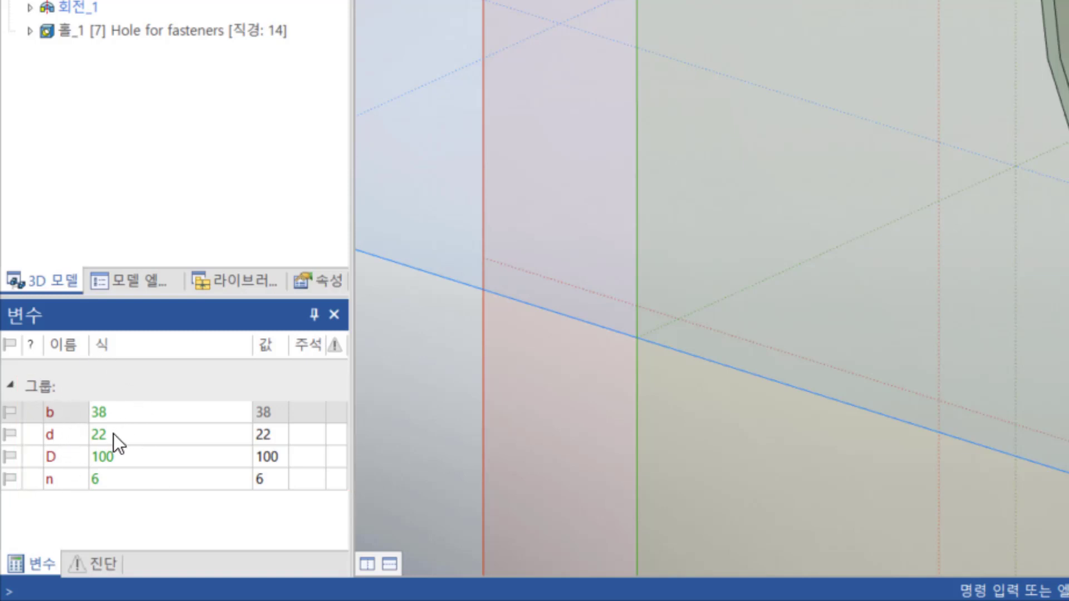
left_click(74, 473)
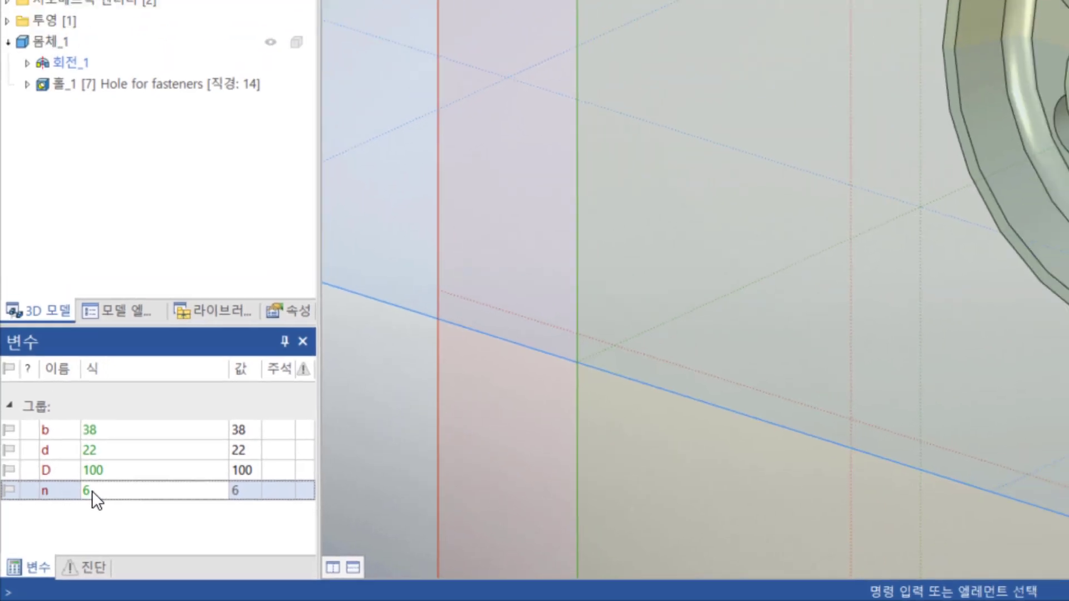
left_click(101, 479)
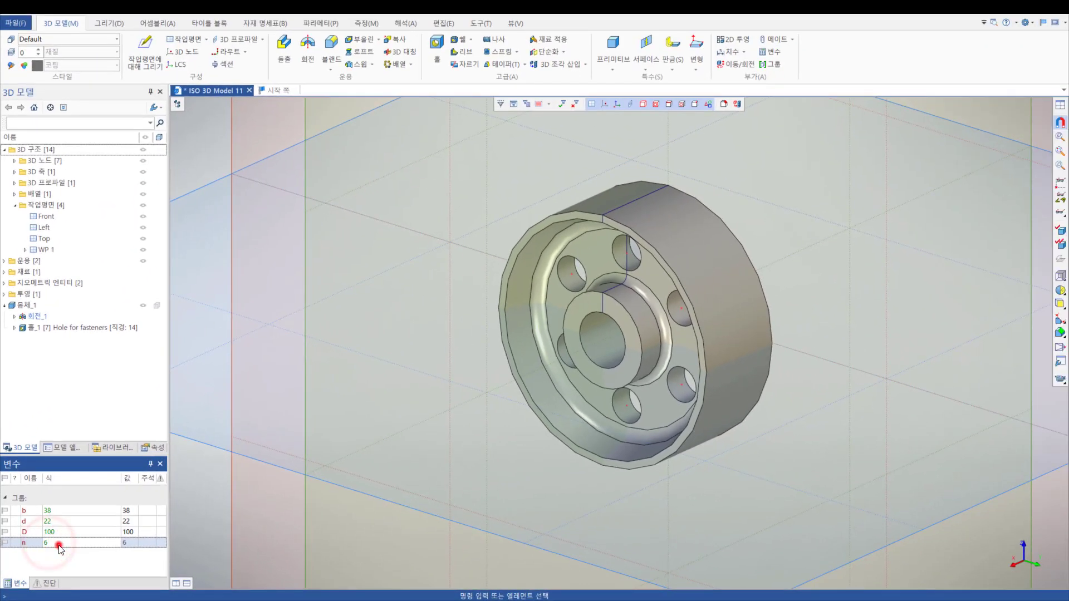
left_click(59, 545)
key("Return")
left_click_drag(447, 351, 475, 339)
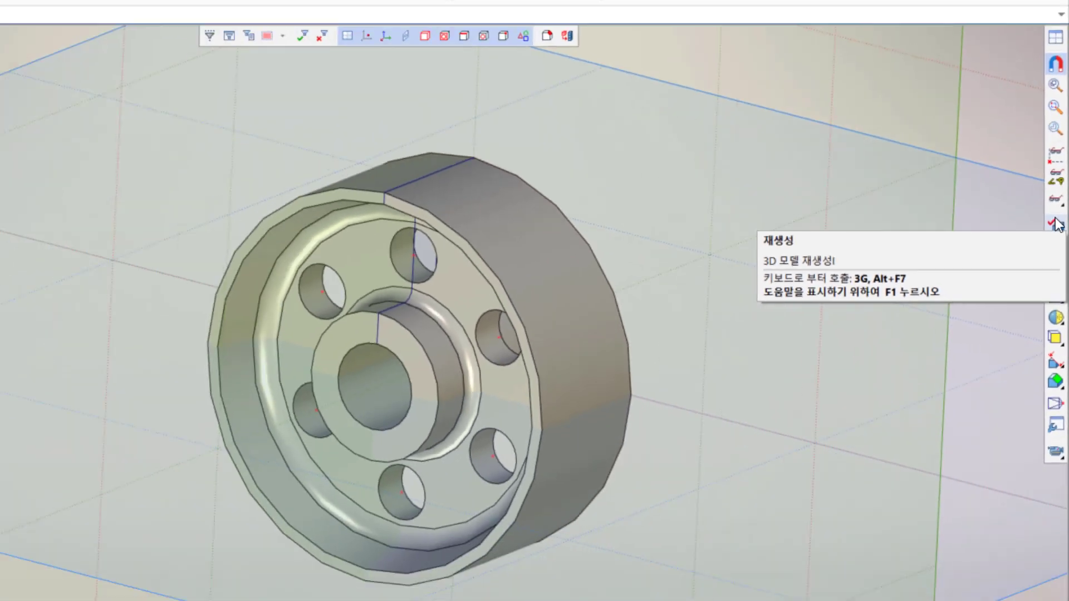
left_click(1056, 224)
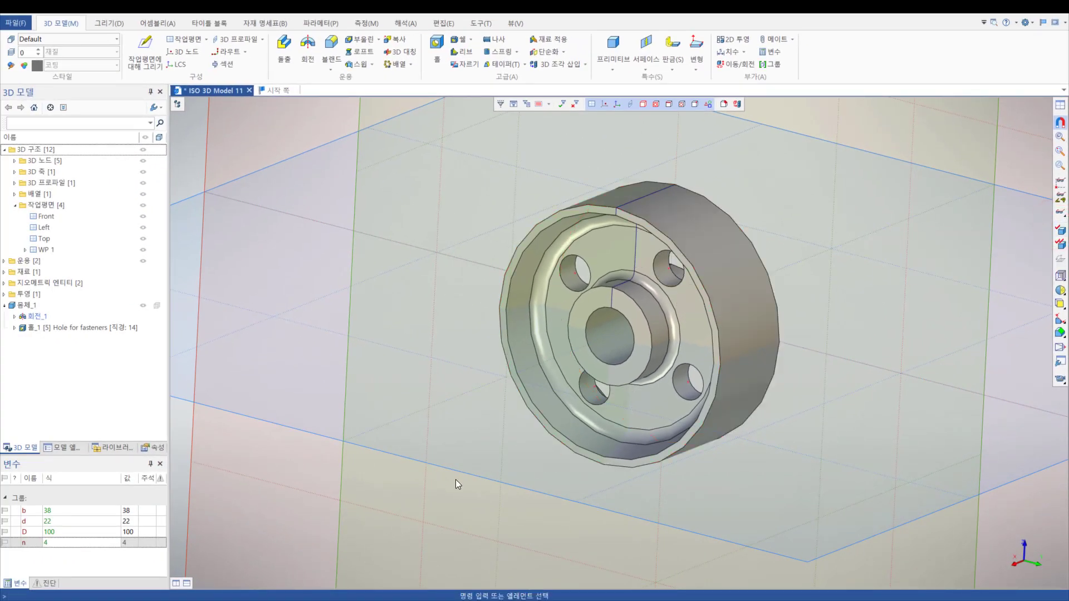
left_click_drag(455, 479, 604, 471)
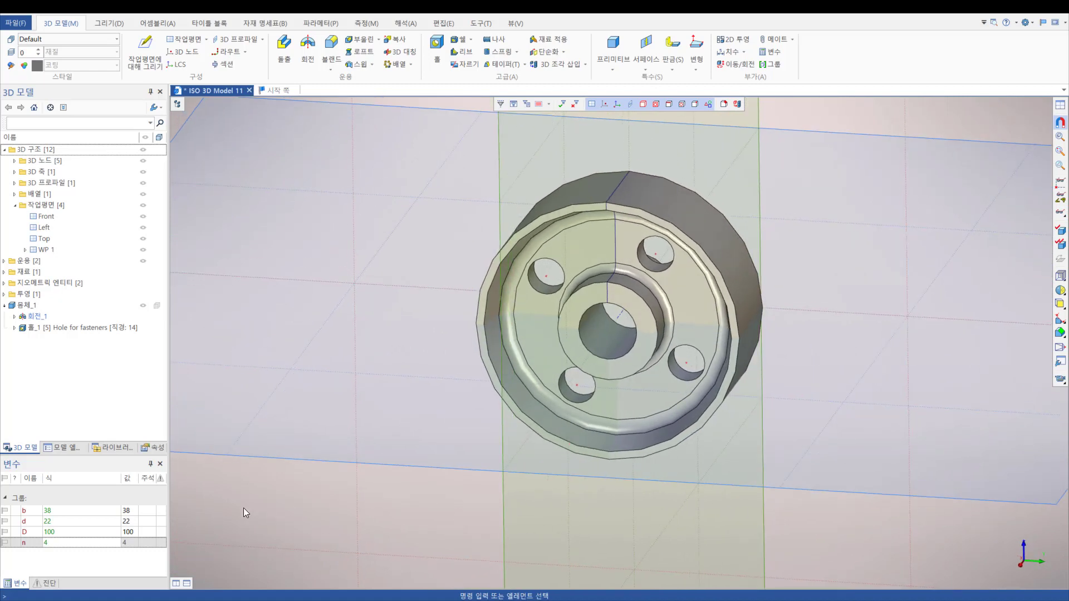
Step: Set the variable n to 6 and the variable b to 40
left_click(96, 537)
type("6")
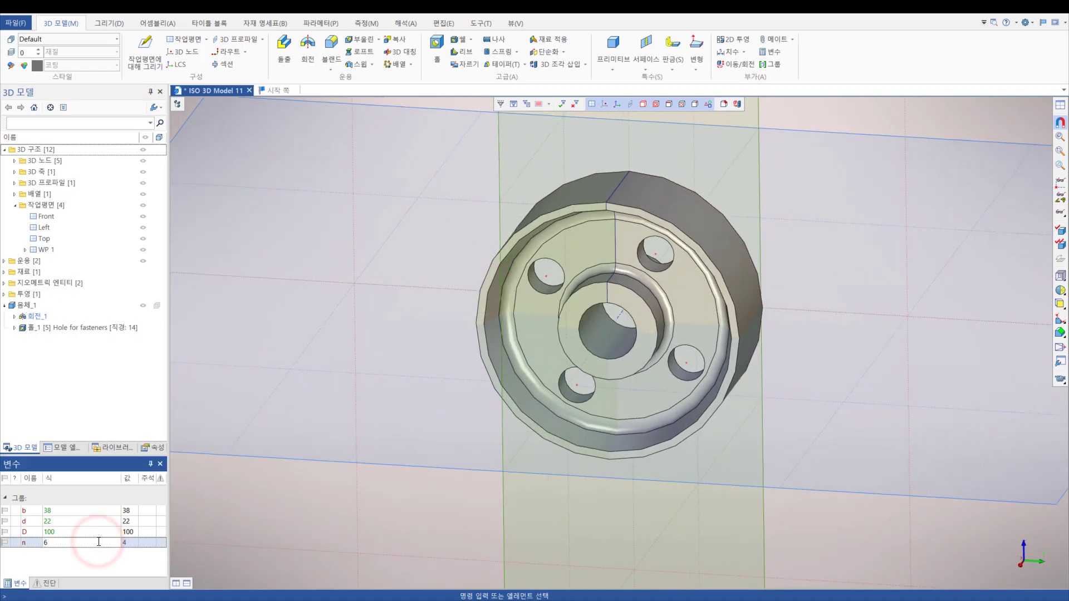
key("Return")
left_click(69, 511)
left_click(62, 510)
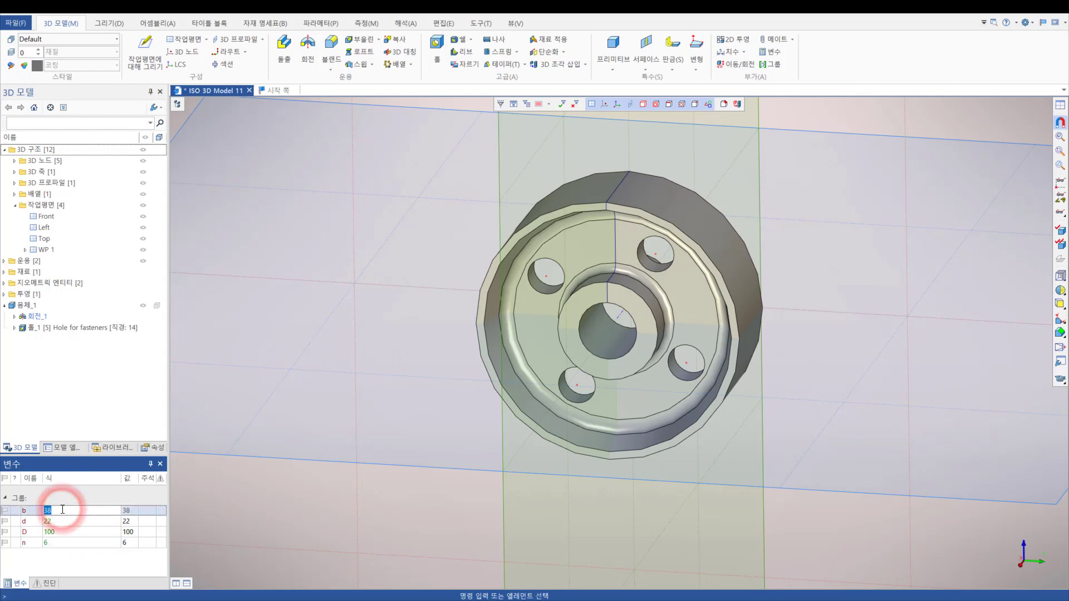
type("40")
key("Return")
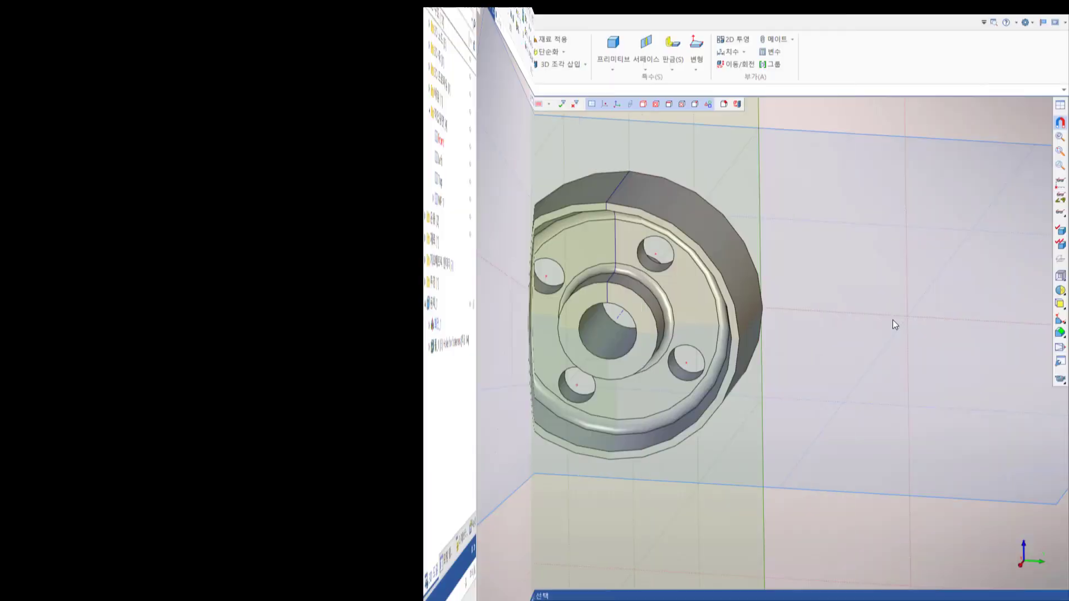